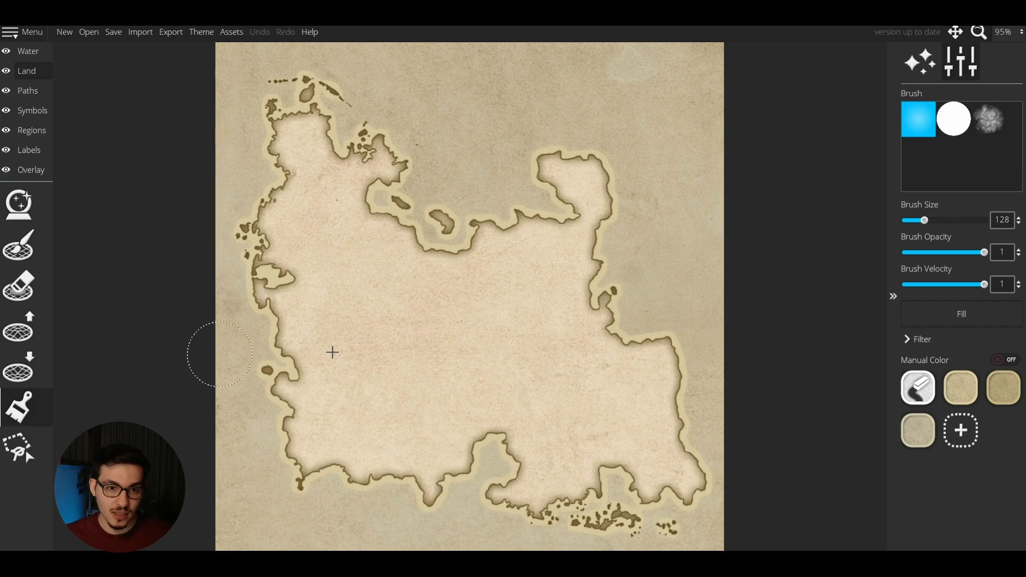
# Add a dark brown custom color (624827) to the land brush's manual colors.
pyautogui.click(950, 438)
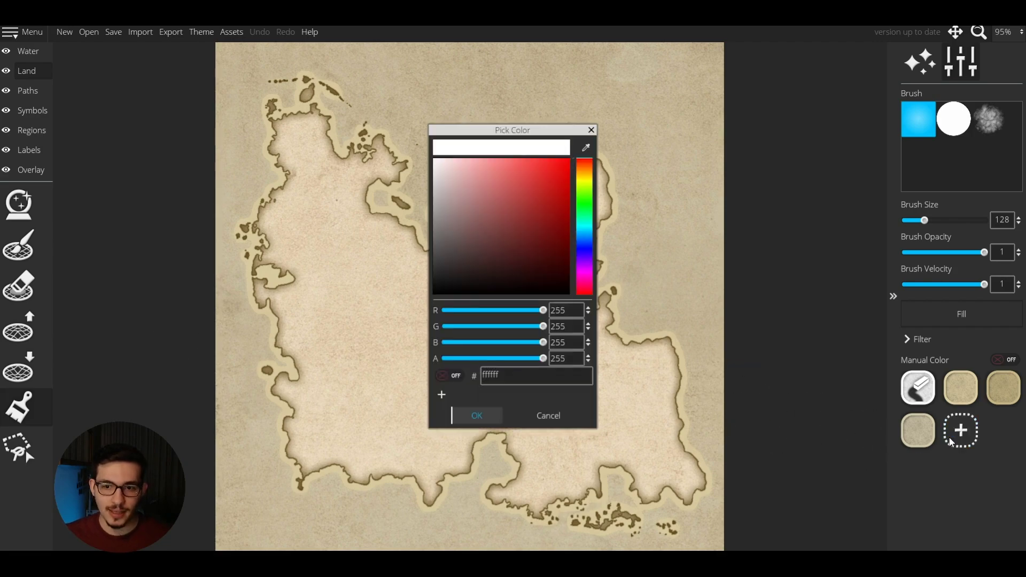
pyautogui.click(590, 176)
pyautogui.click(503, 203)
pyautogui.click(515, 228)
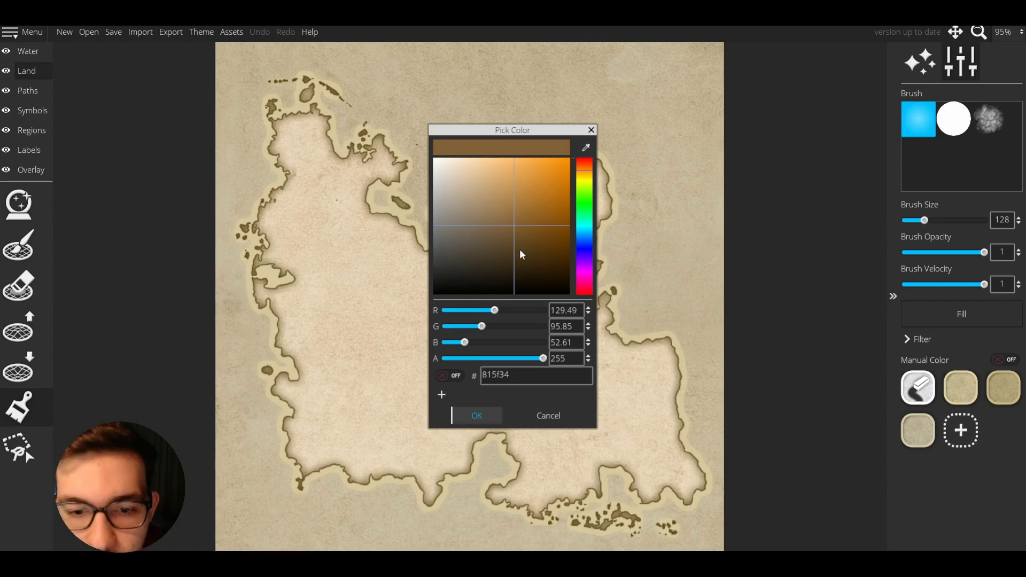
pyautogui.click(514, 242)
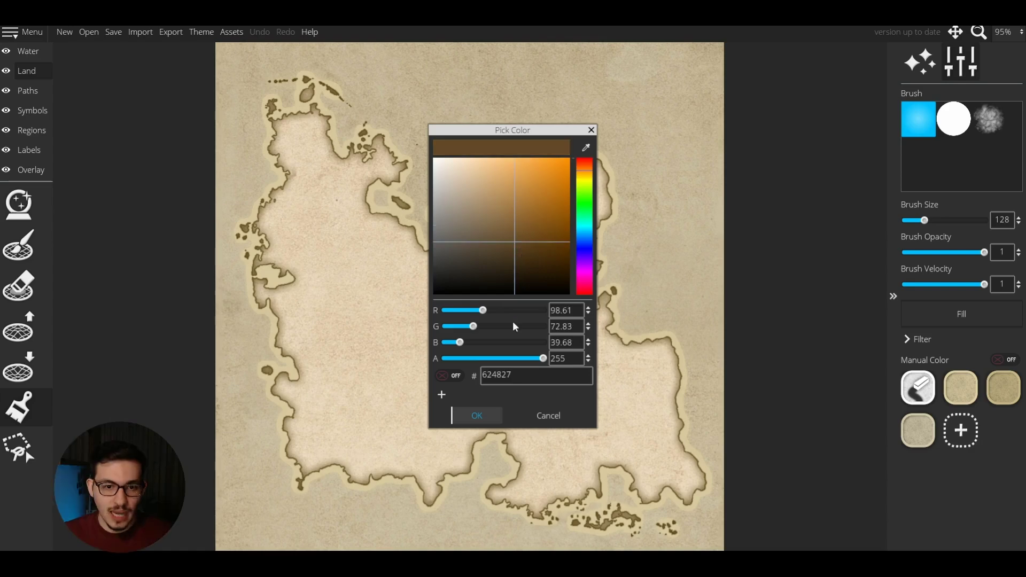
pyautogui.click(478, 415)
# Add a lighter brown custom color (a87d45) to the land brush's manual colors.
pyautogui.click(960, 430)
pyautogui.click(512, 204)
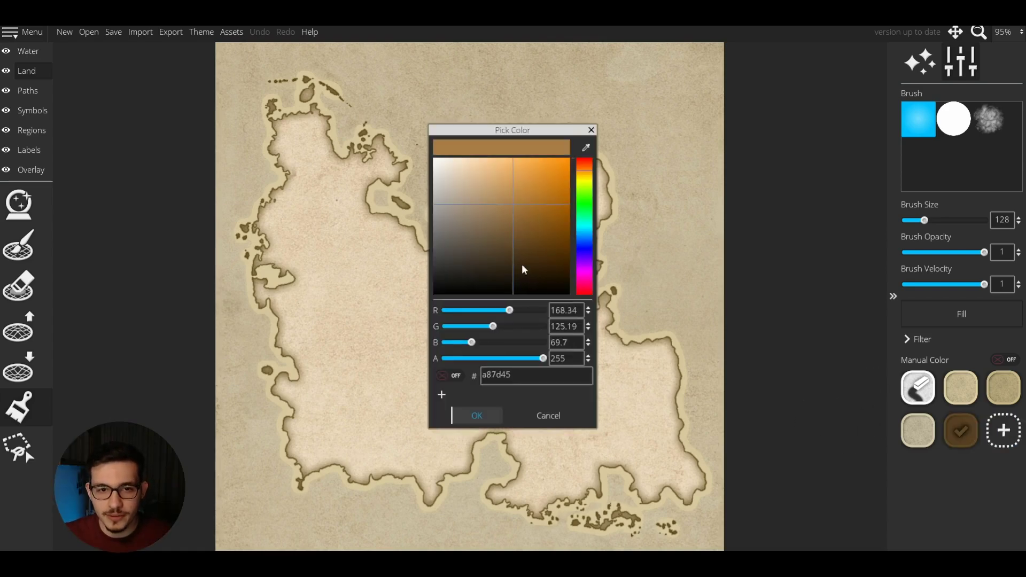
pyautogui.click(495, 411)
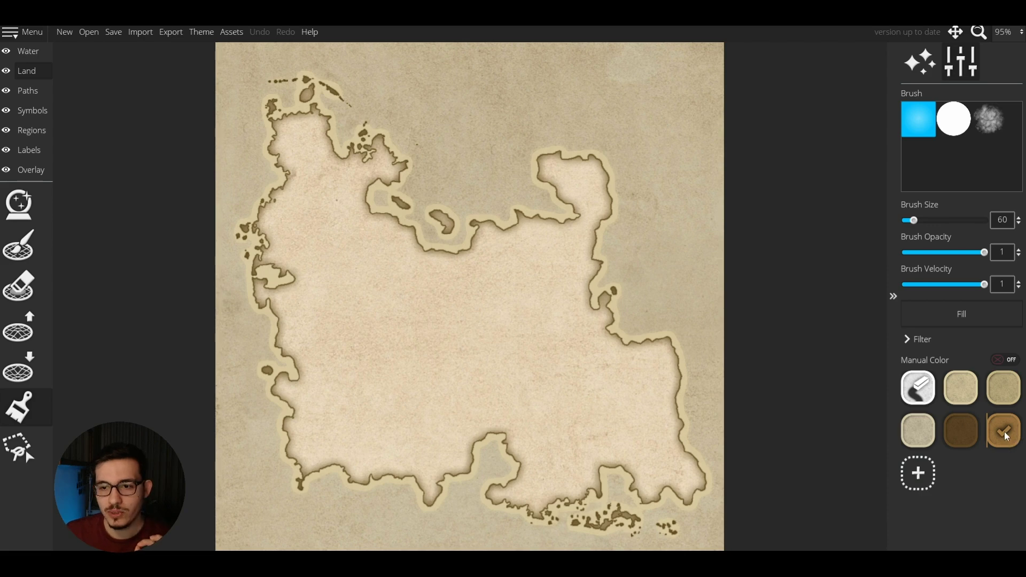
# Try painting long light-brown mountain lines across the landmass from the southeast with brush size 44, undoing each stroke.
pyautogui.scroll(-4, 568, 351)
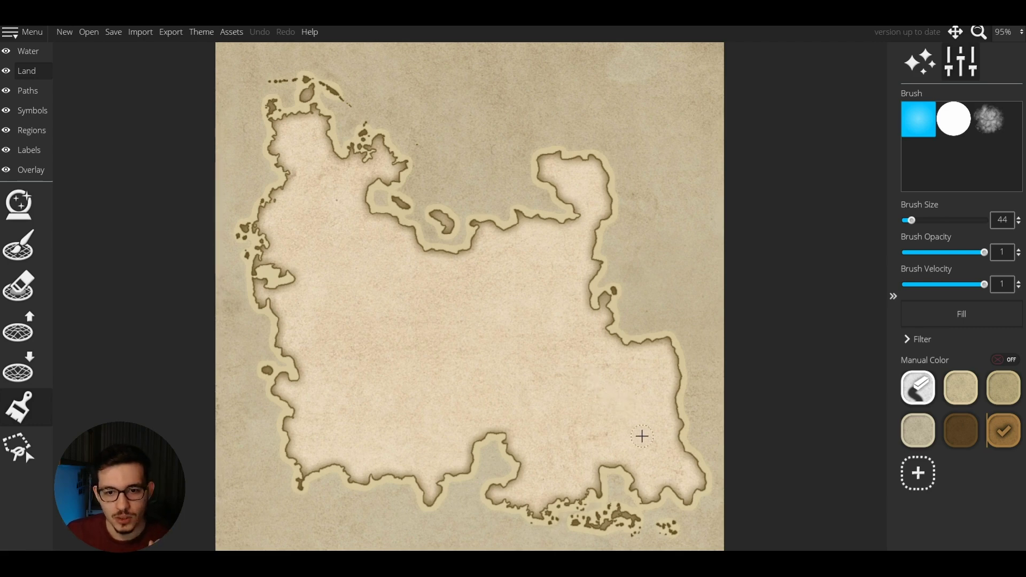
pyautogui.moveTo(649, 442)
pyautogui.mouseDown()
pyautogui.moveTo(632, 406)
pyautogui.moveTo(605, 403)
pyautogui.moveTo(584, 359)
pyautogui.moveTo(541, 391)
pyautogui.moveTo(502, 382)
pyautogui.moveTo(476, 344)
pyautogui.moveTo(537, 316)
pyautogui.moveTo(563, 241)
pyautogui.mouseUp()
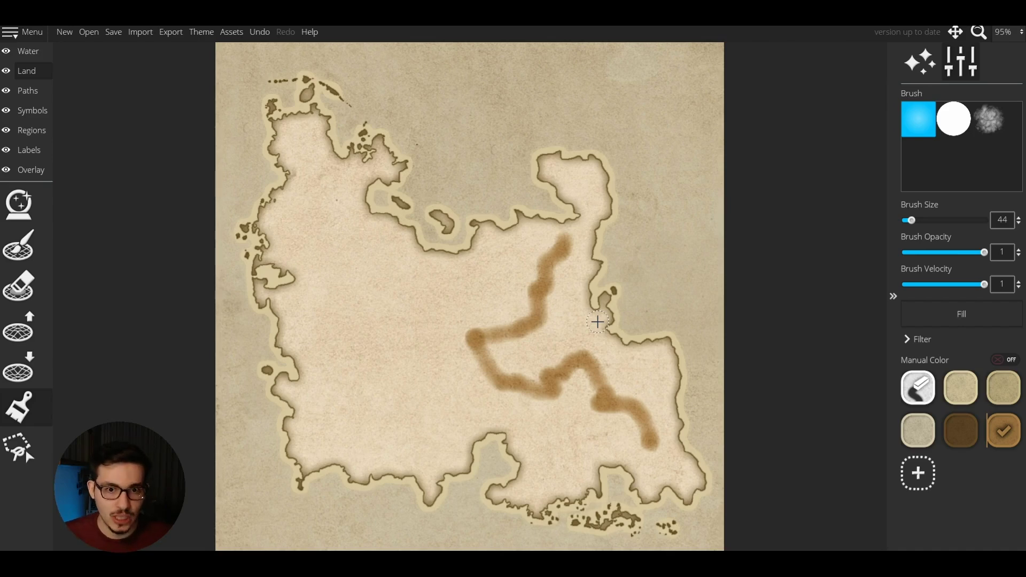
pyautogui.hotkey('ctrl', 'z')
pyautogui.moveTo(651, 448)
pyautogui.mouseDown()
pyautogui.moveTo(615, 386)
pyautogui.moveTo(596, 396)
pyautogui.moveTo(497, 351)
pyautogui.moveTo(430, 366)
pyautogui.moveTo(345, 363)
pyautogui.moveTo(378, 270)
pyautogui.moveTo(325, 205)
pyautogui.moveTo(321, 168)
pyautogui.moveTo(297, 128)
pyautogui.mouseUp()
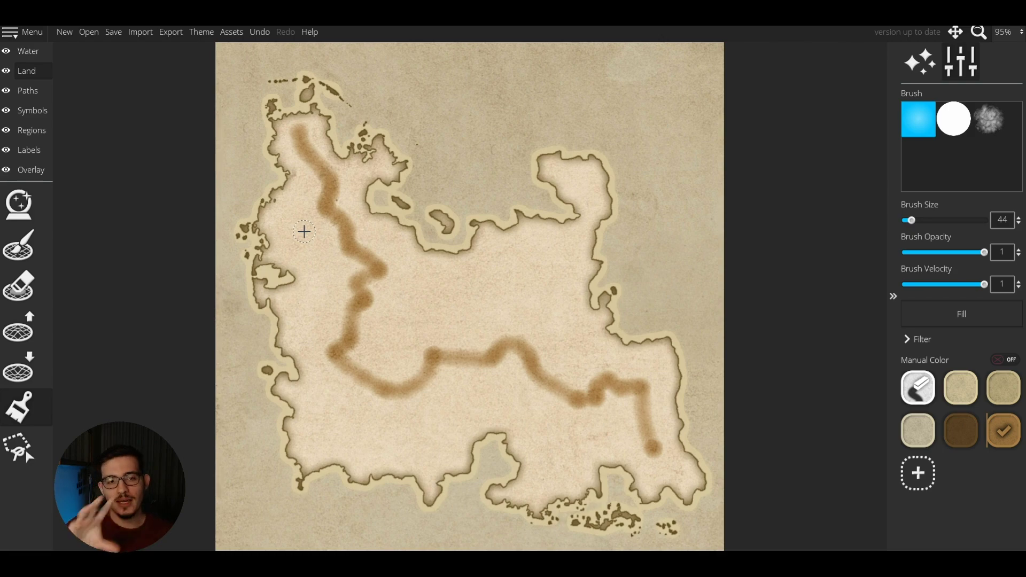
pyautogui.hotkey('ctrl', 'z')
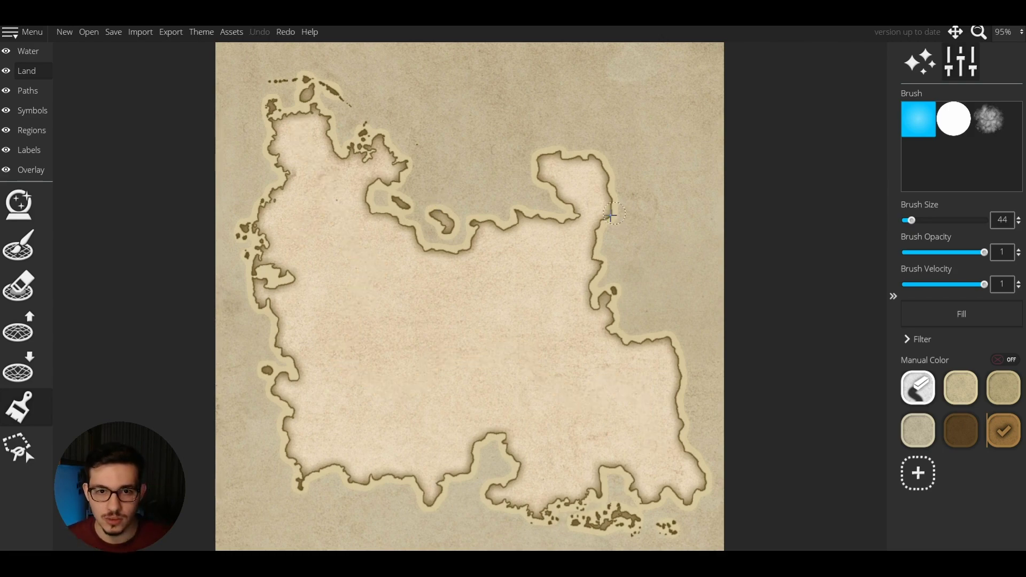
# Try painting a forked light-brown ridge from the northeastern neck of land to the centre, and undo both strokes.
pyautogui.moveTo(577, 243)
pyautogui.mouseDown()
pyautogui.moveTo(550, 246)
pyautogui.moveTo(509, 327)
pyautogui.moveTo(467, 327)
pyautogui.moveTo(434, 345)
pyautogui.moveTo(438, 380)
pyautogui.mouseUp()
pyautogui.moveTo(507, 332); pyautogui.dragTo(546, 370)
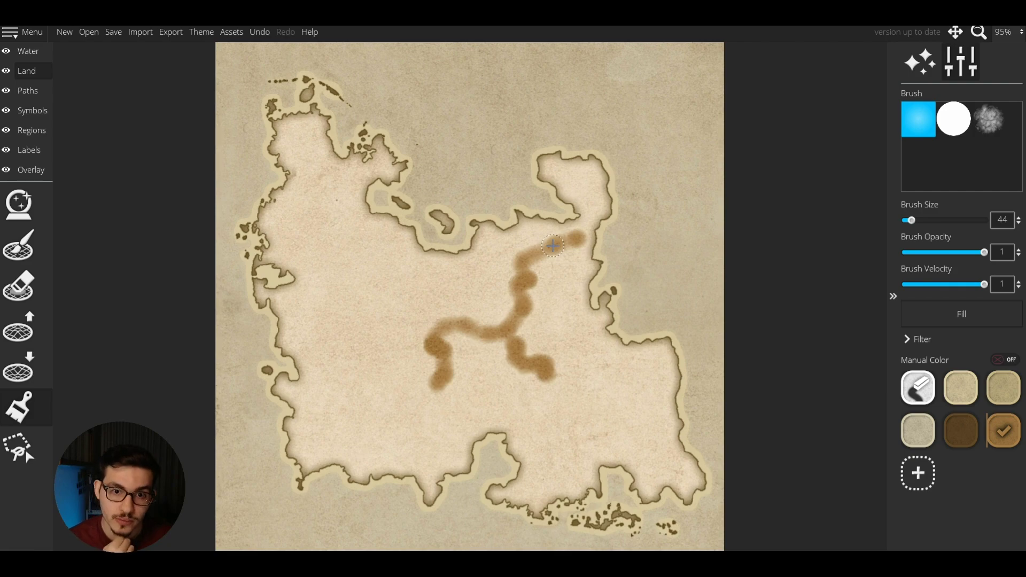
pyautogui.hotkey('ctrl', 'z')
pyautogui.hotkey('ctrl', 'z')
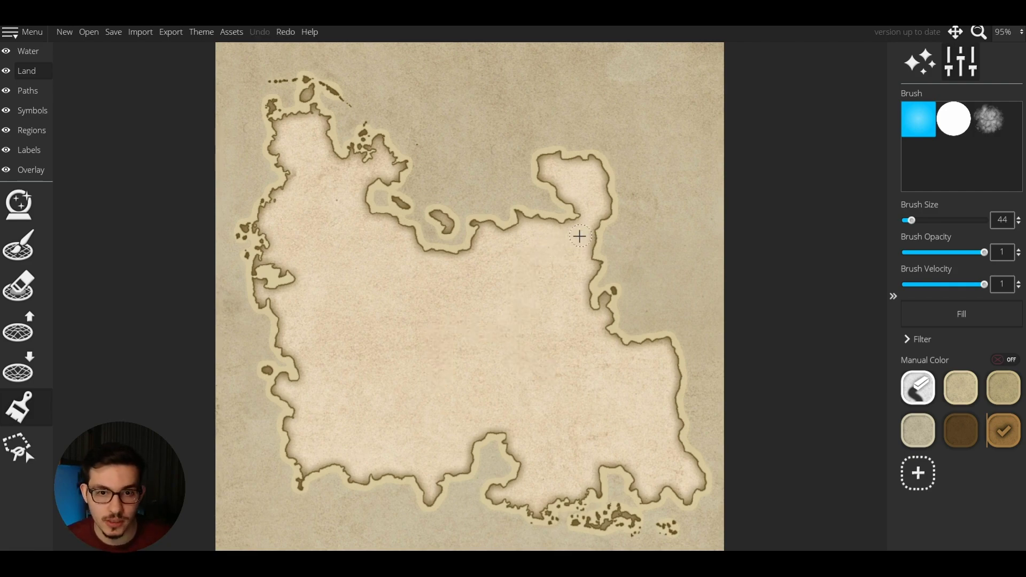
# Try single ridges in the northwest and the east of the landmass with brush size 40, undoing each one.
pyautogui.click(574, 240)
pyautogui.scroll(-2, 555, 239)
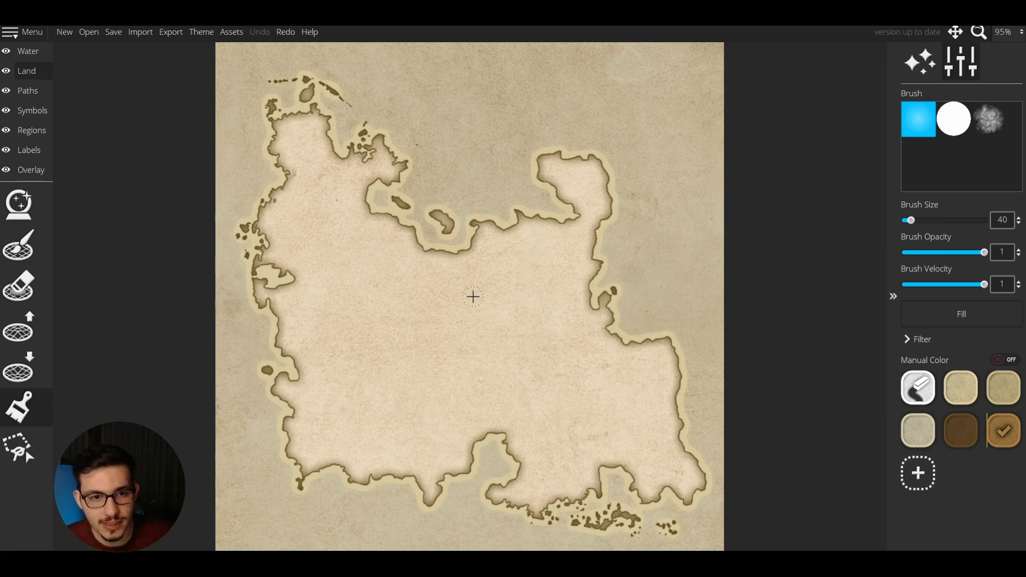
pyautogui.moveTo(348, 176)
pyautogui.mouseDown()
pyautogui.moveTo(329, 211)
pyautogui.moveTo(424, 340)
pyautogui.mouseUp()
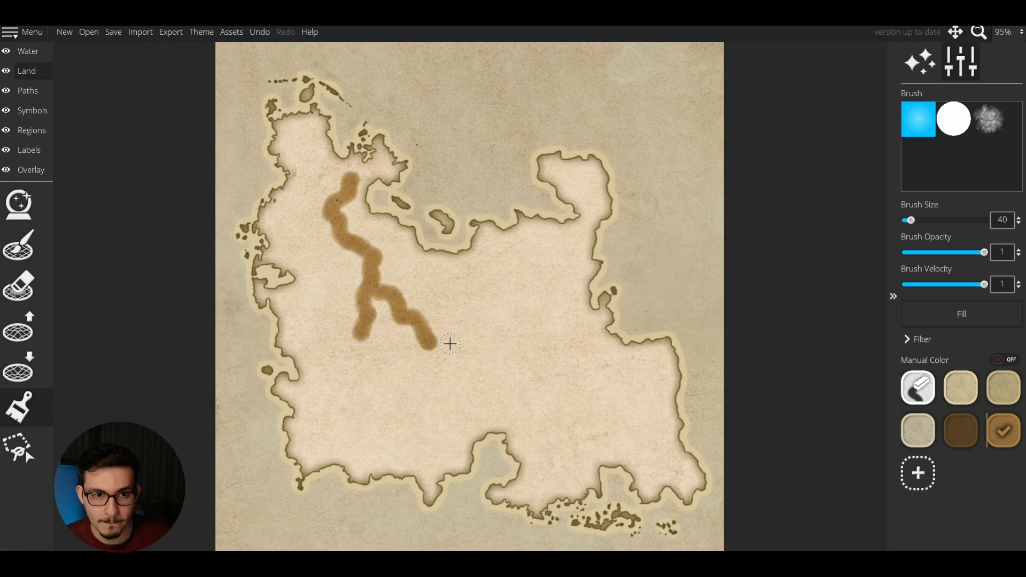
pyautogui.hotkey('ctrl', 'z')
pyautogui.moveTo(582, 272)
pyautogui.mouseDown()
pyautogui.moveTo(526, 278)
pyautogui.moveTo(536, 331)
pyautogui.moveTo(525, 341)
pyautogui.moveTo(537, 358)
pyautogui.moveTo(519, 360)
pyautogui.moveTo(557, 394)
pyautogui.mouseUp()
pyautogui.hotkey('ctrl', 'z')
# Try painting a forked light-brown ridge southward from the northern coast, and undo both of its strokes.
pyautogui.moveTo(484, 248)
pyautogui.mouseDown()
pyautogui.moveTo(498, 270)
pyautogui.moveTo(451, 299)
pyautogui.moveTo(424, 360)
pyautogui.mouseUp()
pyautogui.moveTo(457, 320)
pyautogui.mouseDown()
pyautogui.moveTo(470, 358)
pyautogui.moveTo(510, 383)
pyautogui.mouseUp()
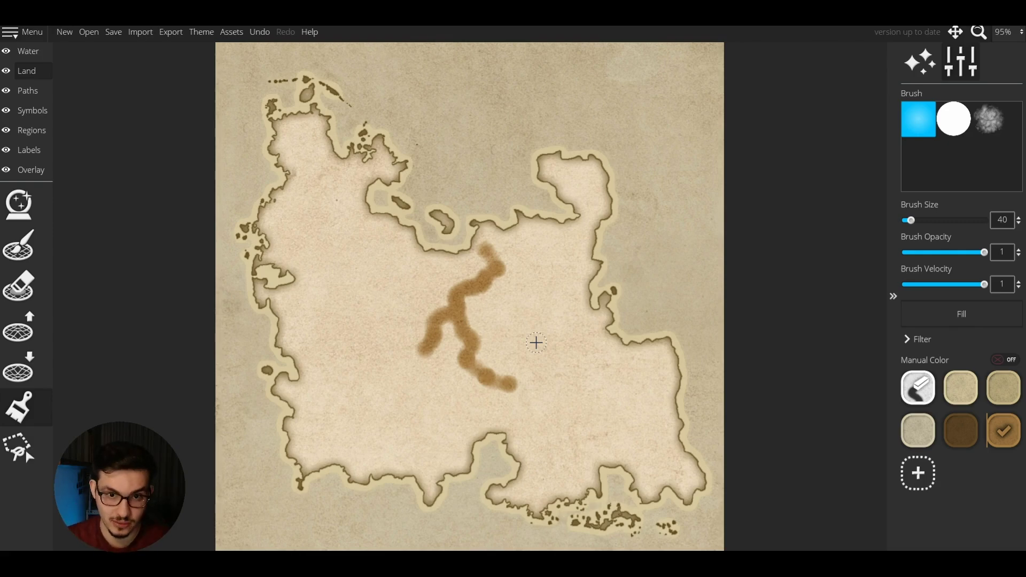
pyautogui.hotkey('ctrl', 'z')
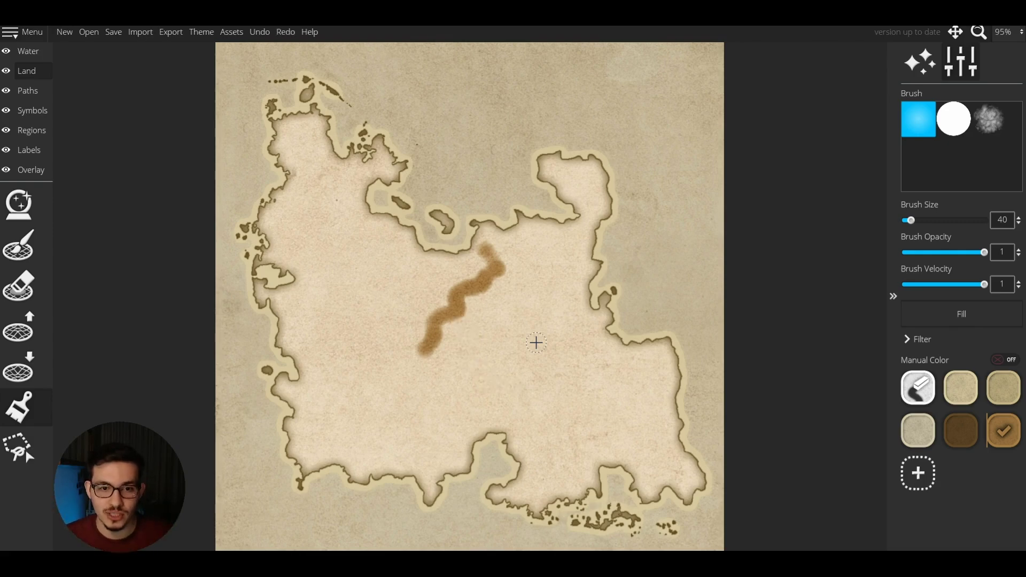
pyautogui.hotkey('ctrl', 'z')
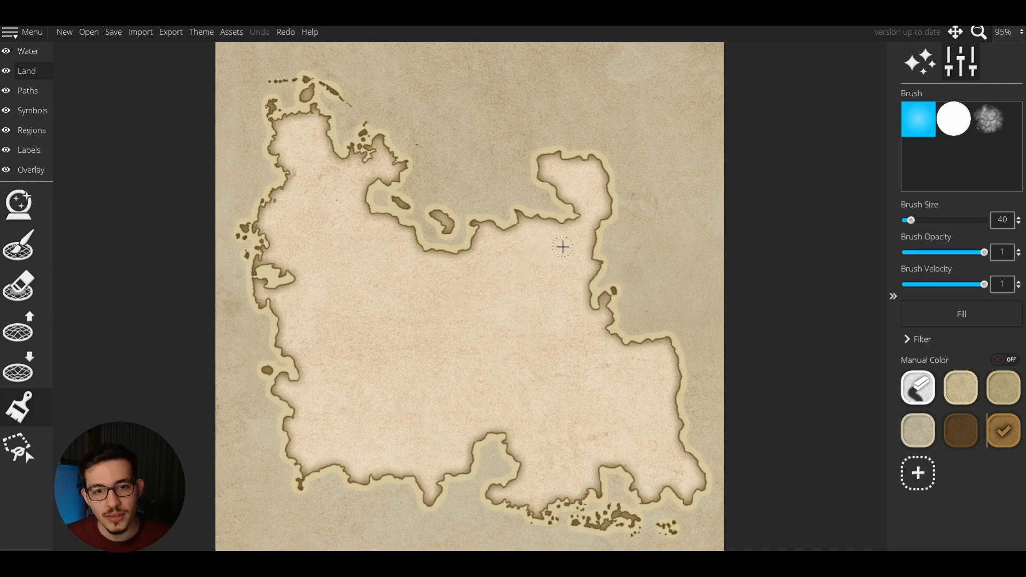
# Paint a forked light-brown ridge from the northeastern neck of land toward the centre, reducing the brush size to 28 to refine it.
pyautogui.moveTo(570, 239)
pyautogui.mouseDown()
pyautogui.moveTo(477, 275)
pyautogui.moveTo(473, 290)
pyautogui.moveTo(543, 271)
pyautogui.moveTo(492, 298)
pyautogui.moveTo(502, 315)
pyautogui.moveTo(489, 342)
pyautogui.moveTo(550, 377)
pyautogui.mouseUp()
pyautogui.hotkey('ctrl', 'z')
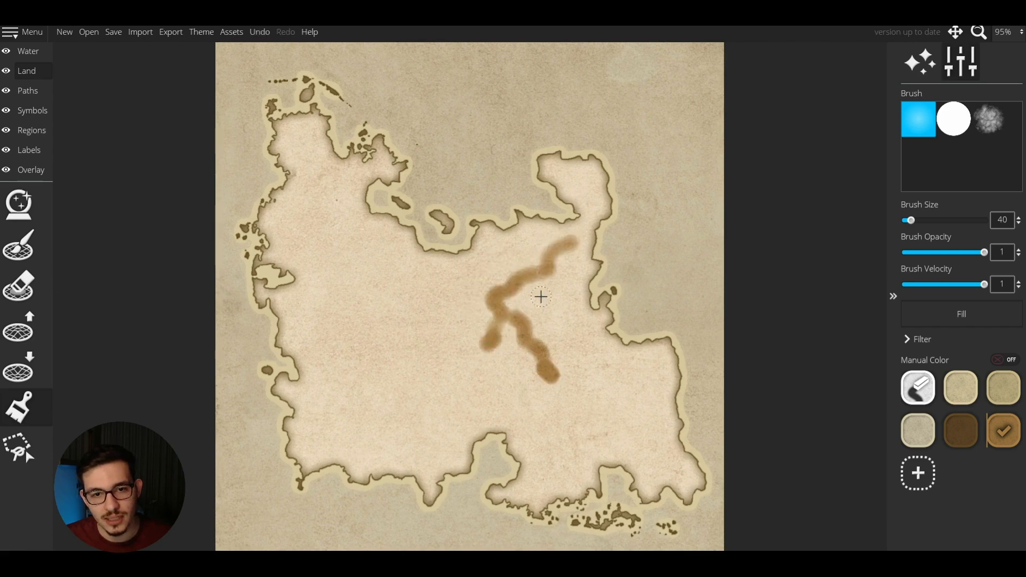
pyautogui.scroll(6, 483, 262)
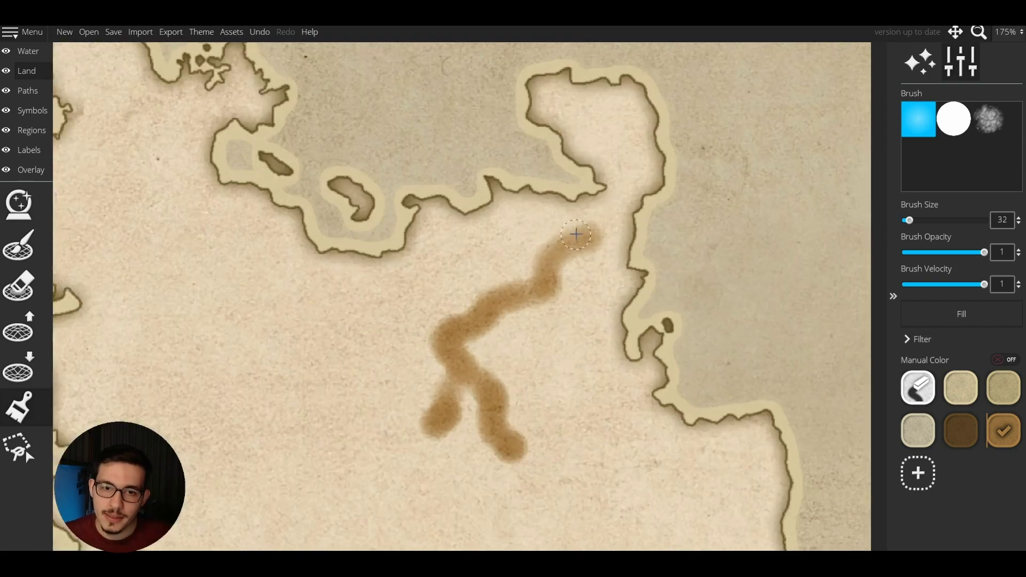
pyautogui.moveTo(590, 227)
pyautogui.mouseDown()
pyautogui.moveTo(448, 334)
pyautogui.moveTo(494, 403)
pyautogui.moveTo(459, 355)
pyautogui.mouseUp()
pyautogui.scroll(-5, 481, 341)
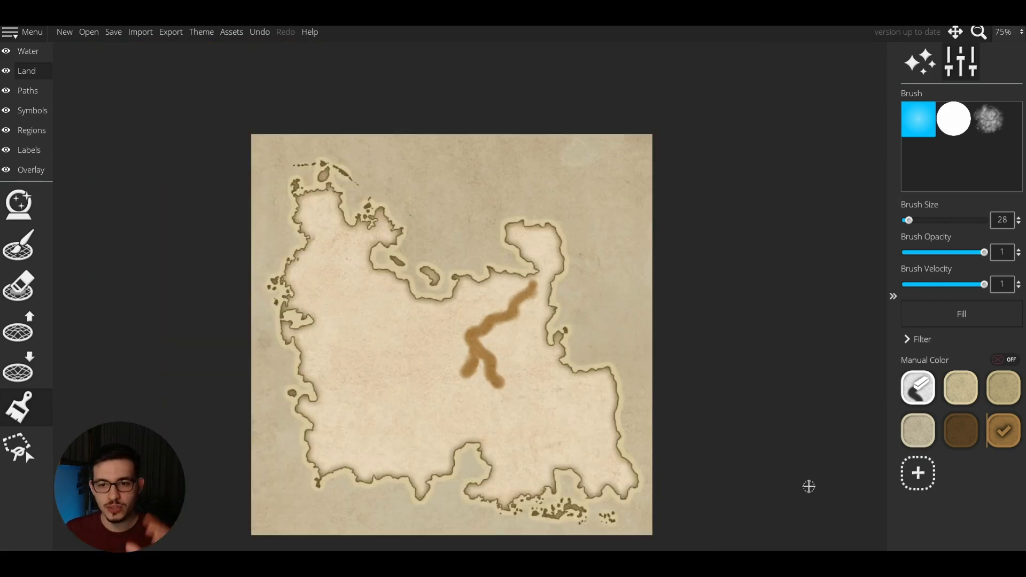
# Select the dark brown custom color for the land brush.
pyautogui.click(959, 434)
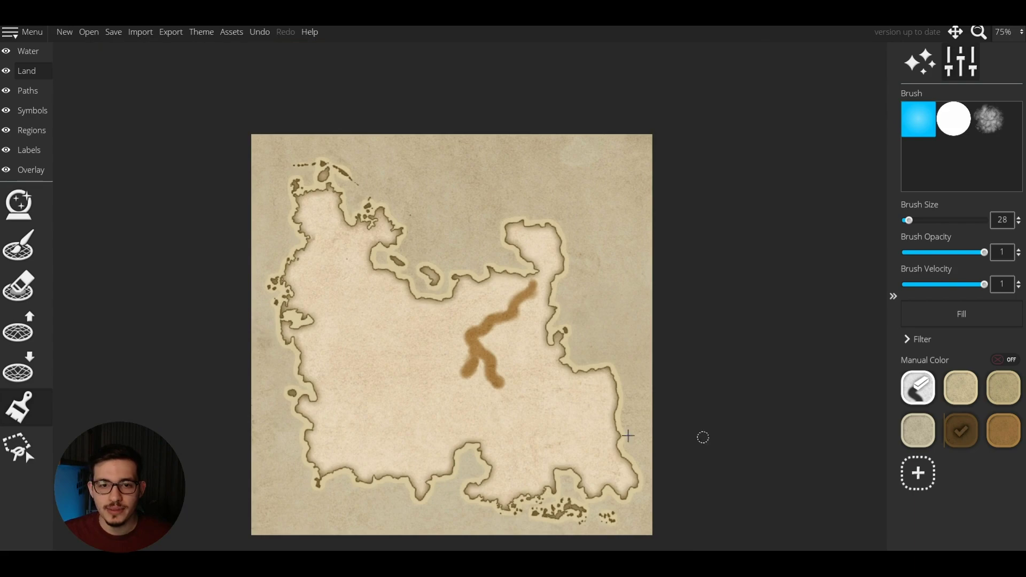
pyautogui.scroll(2, 459, 339)
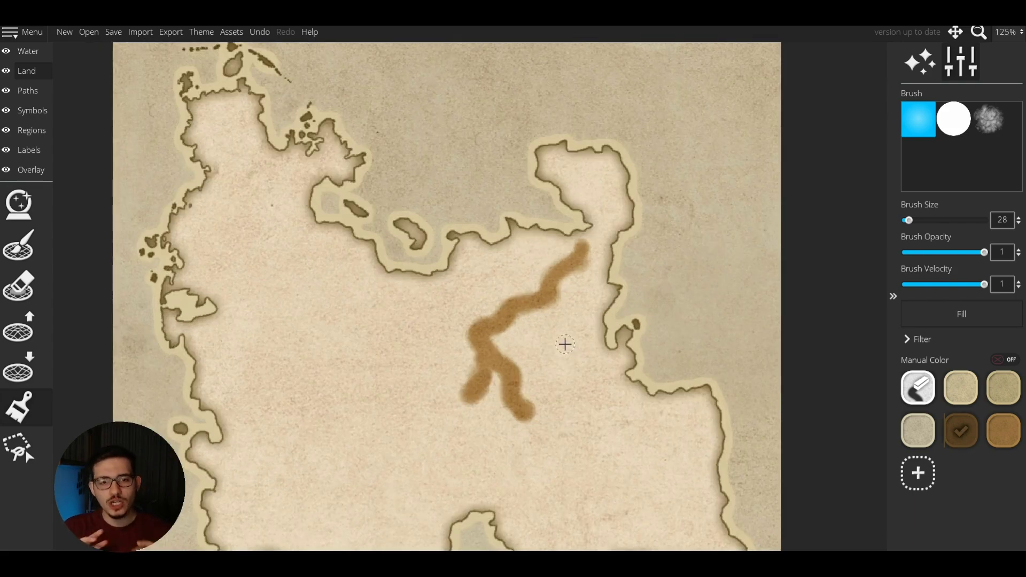
# Try three short dark-brown strokes in the western part of the landmass, and undo them all.
pyautogui.moveTo(283, 366); pyautogui.dragTo(272, 417)
pyautogui.moveTo(330, 444); pyautogui.dragTo(390, 486)
pyautogui.moveTo(297, 486); pyautogui.dragTo(300, 520)
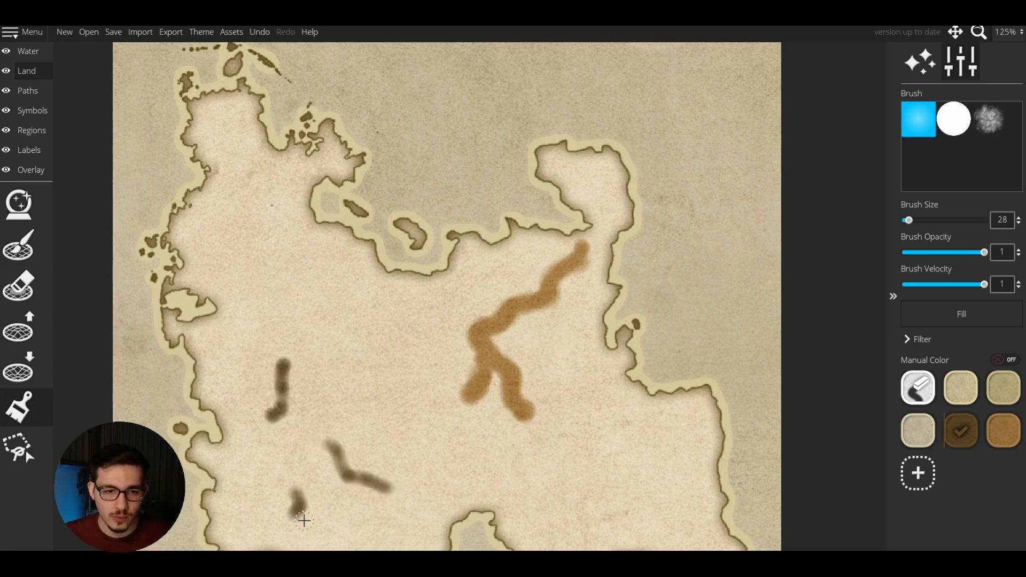
pyautogui.hotkey('ctrl', 'z')
pyautogui.hotkey('ctrl', 'z')
pyautogui.hotkey('ctrl', 'z')
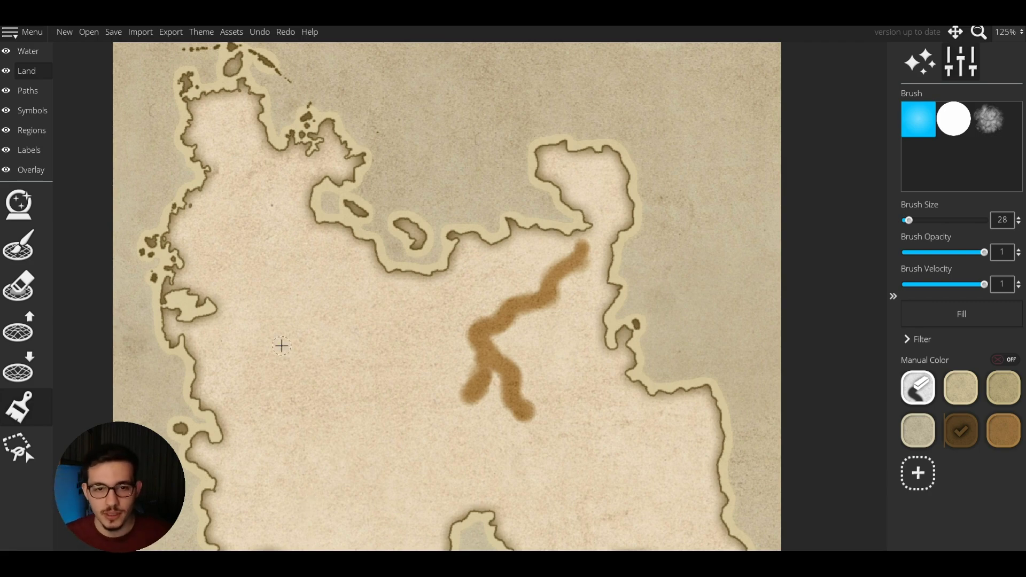
# Paint a dark-brown core along the middle of the light-brown ridge, leaving its outer ends light.
pyautogui.scroll(2, 443, 328)
pyautogui.scroll(1, 546, 305)
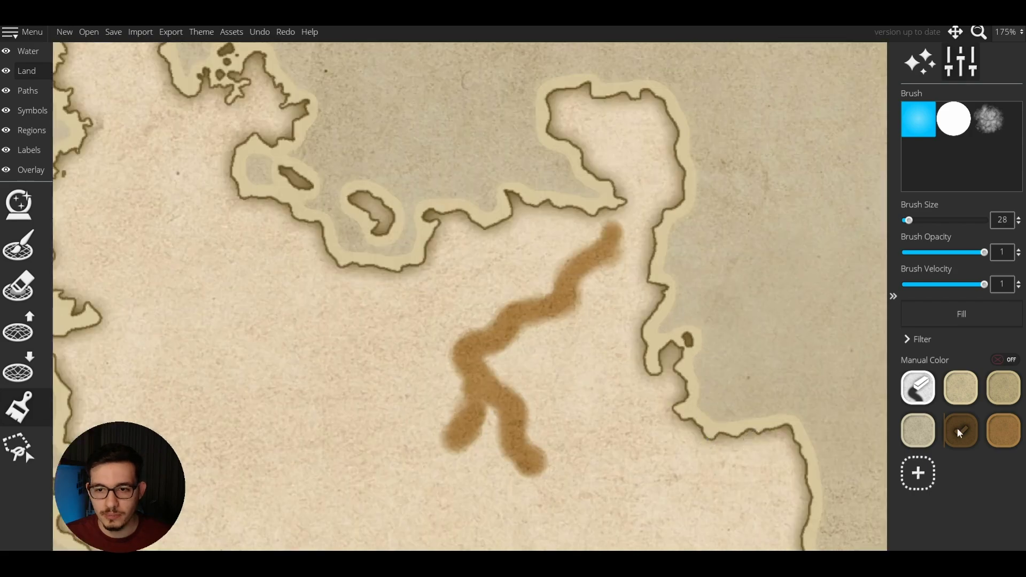
pyautogui.moveTo(515, 416)
pyautogui.mouseDown()
pyautogui.moveTo(481, 382)
pyautogui.moveTo(529, 343)
pyautogui.moveTo(534, 307)
pyautogui.moveTo(567, 292)
pyautogui.mouseUp()
pyautogui.scroll(-5, 438, 386)
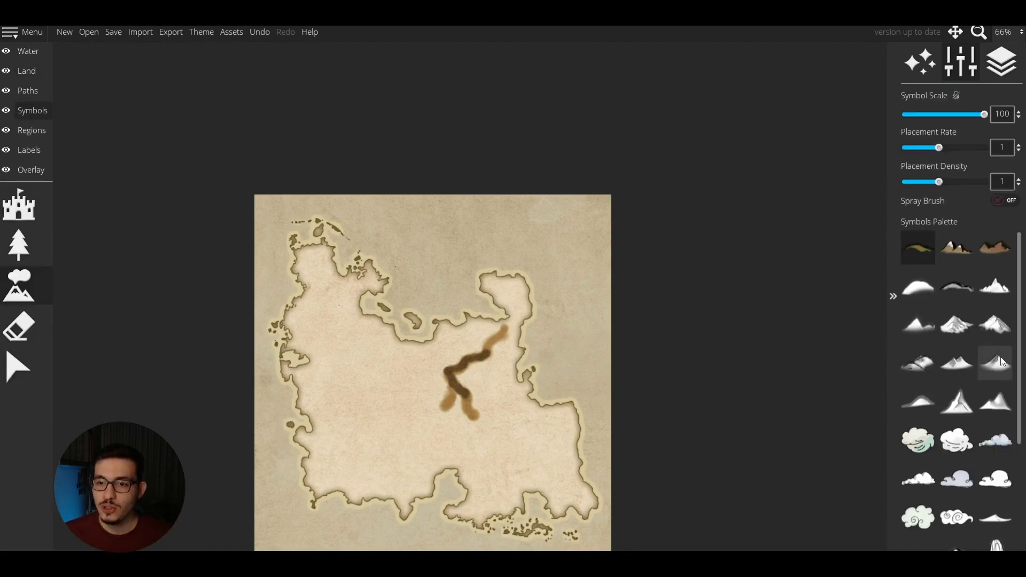
# Try the triple-peaked mountain symbol near the end of the symbols palette at a symbol scale of 50.
pyautogui.scroll(-5, 981, 361)
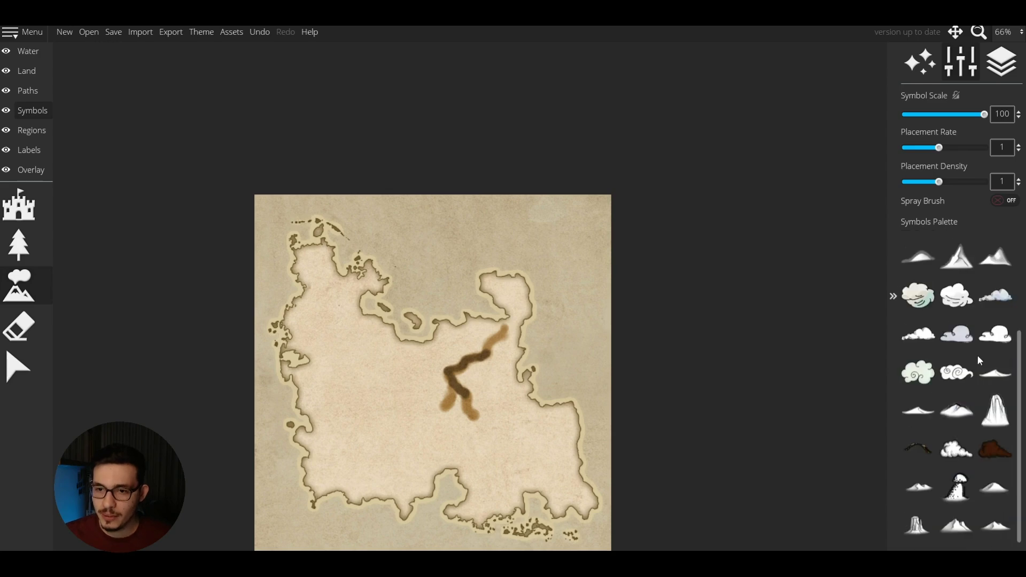
pyautogui.click(959, 526)
pyautogui.scroll(-1, 521, 390)
pyautogui.scroll(-4, 521, 390)
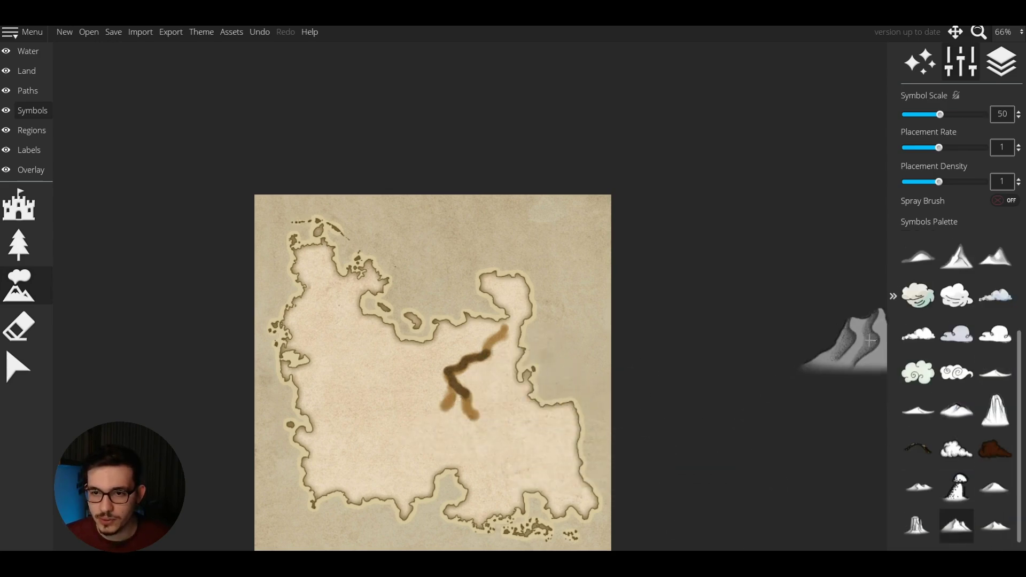
pyautogui.scroll(4, 962, 321)
# Try placing the rugged, finely hatched mountain symbol on the western land at a symbol scale of 100, and undo it.
pyautogui.click(966, 318)
pyautogui.scroll(4, 483, 401)
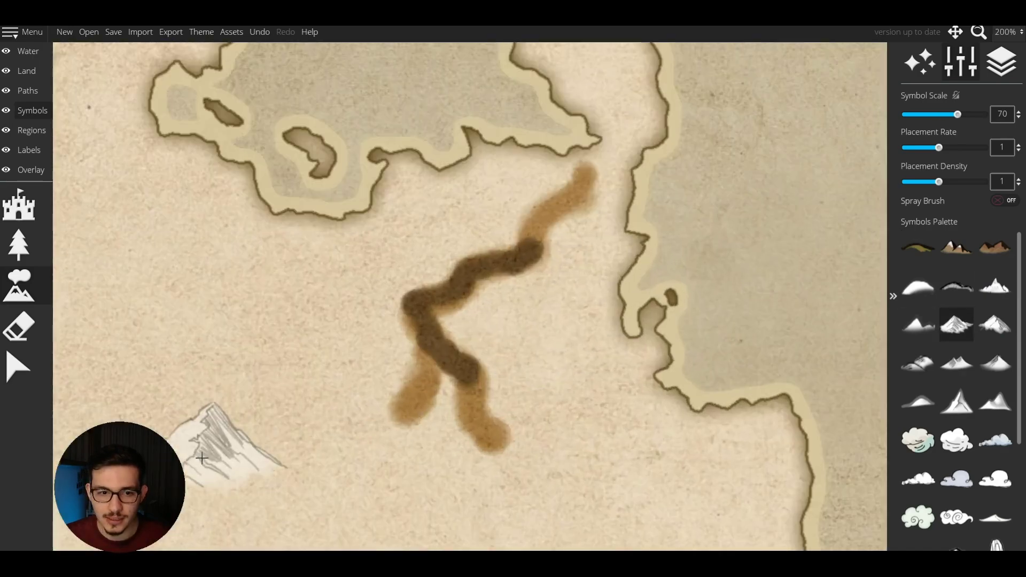
pyautogui.scroll(5, 214, 406)
pyautogui.scroll(-4, 433, 389)
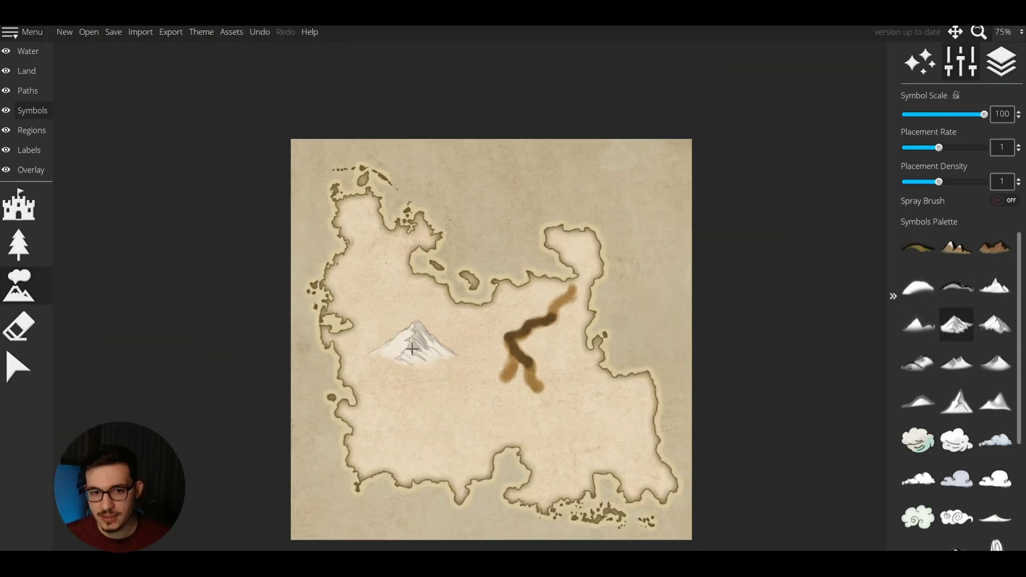
pyautogui.moveTo(411, 342); pyautogui.dragTo(415, 377)
pyautogui.hotkey('ctrl', 'z')
pyautogui.hotkey('ctrl', 'z')
# Try placing a rugged, hatched mountain symbol on the western land at a symbol scale of 75.
pyautogui.scroll(2, 390, 358)
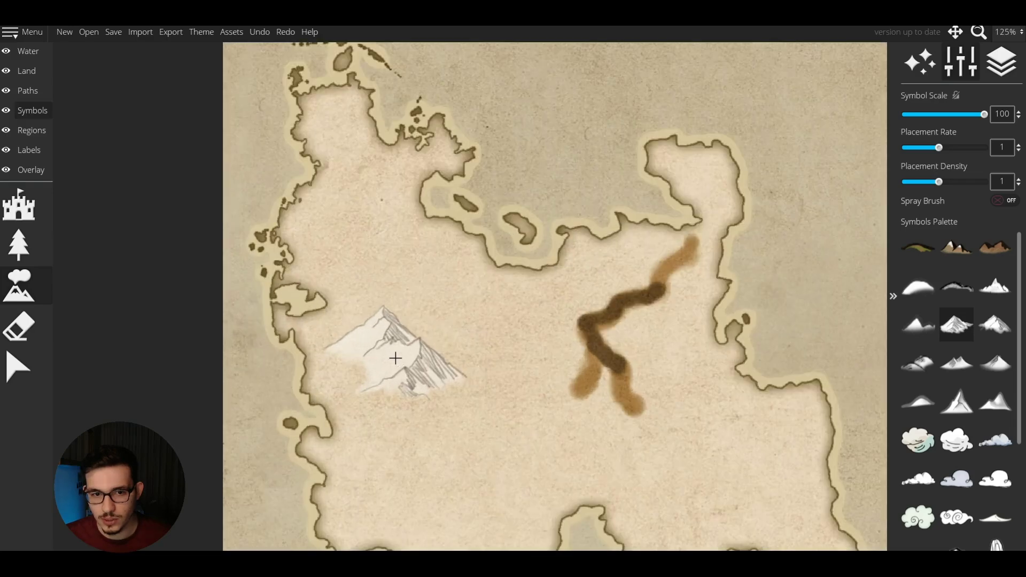
pyautogui.scroll(-4, 412, 350)
pyautogui.scroll(2, 437, 348)
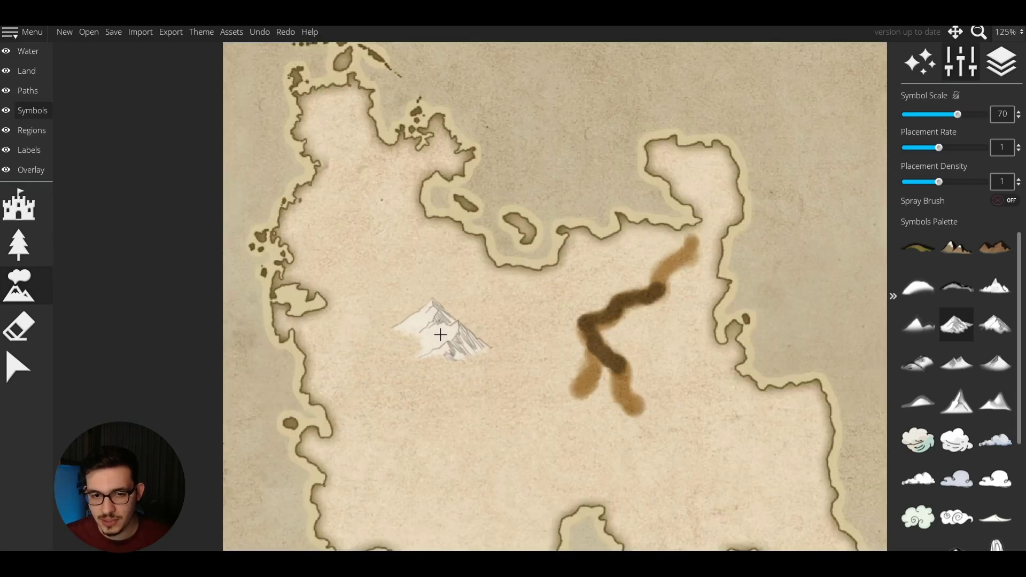
pyautogui.click(437, 348)
pyautogui.scroll(-3, 935, 460)
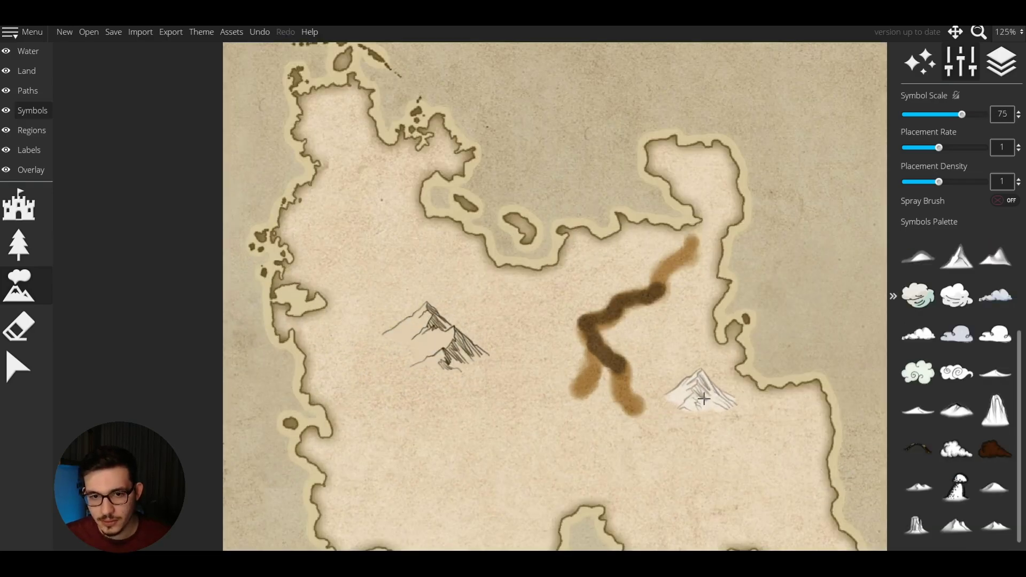
# Undo the western test mountain and place the palette's bottom-row middle mountain symbol over the ridge's upper part at symbol scale 25.
pyautogui.click(955, 526)
pyautogui.scroll(-5, 531, 348)
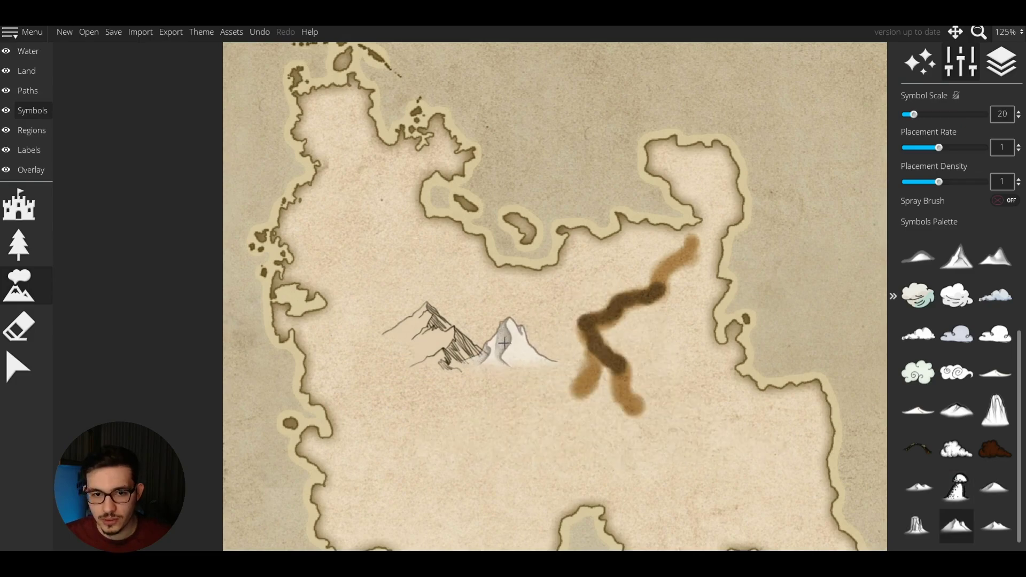
pyautogui.hotkey('ctrl', 'z')
pyautogui.scroll(1, 598, 344)
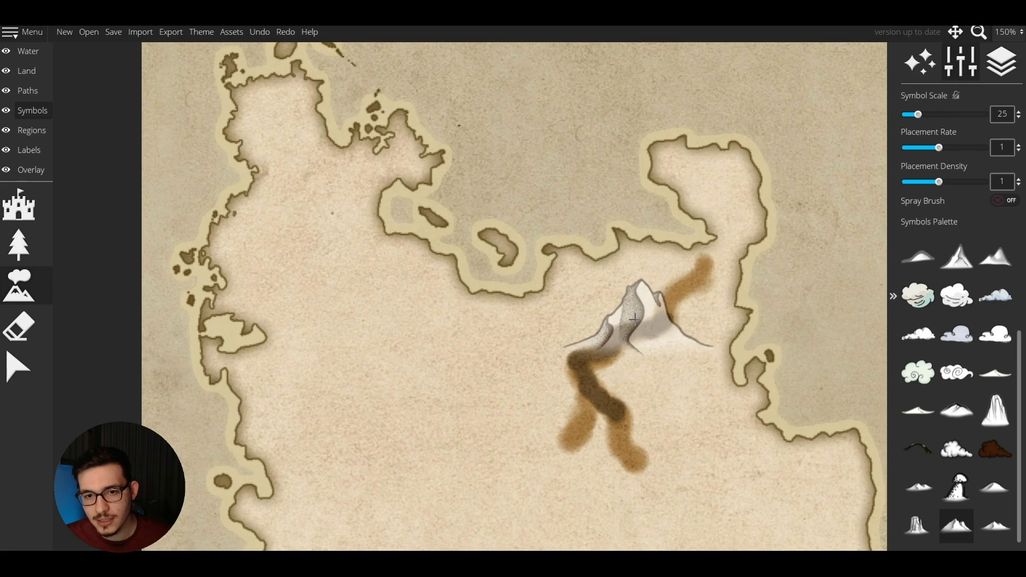
pyautogui.click(598, 336)
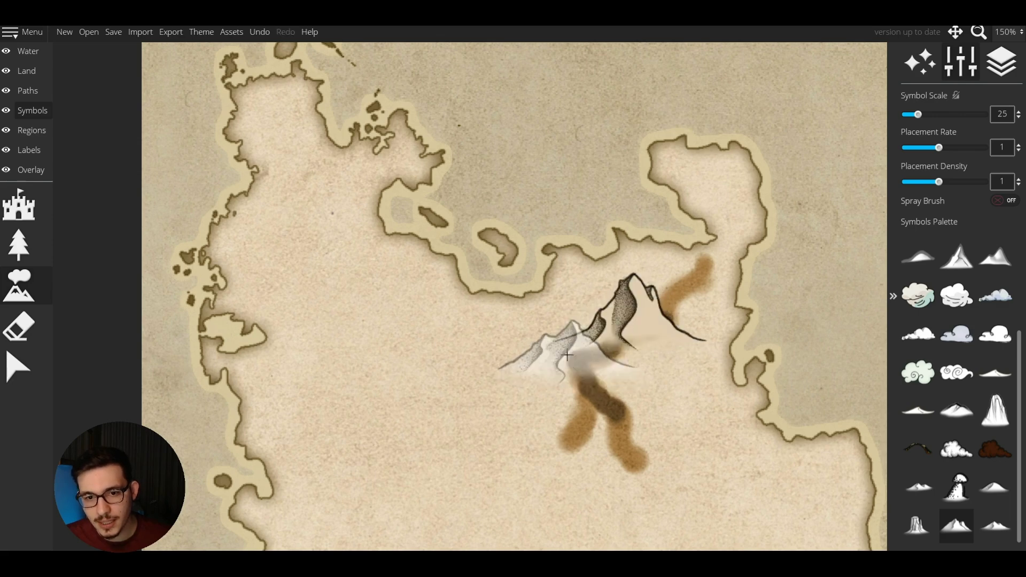
# Try a second mountain southwest of the first over the dark ridge at symbol scale 25, and undo both placements.
pyautogui.click(536, 357)
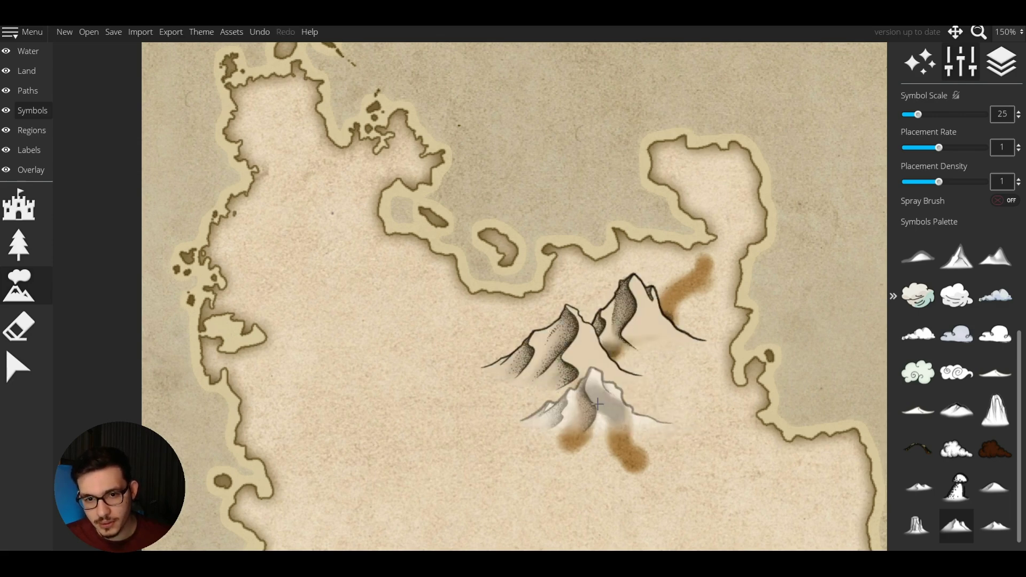
pyautogui.hotkey('ctrl', 'z')
pyautogui.hotkey('ctrl', 'z')
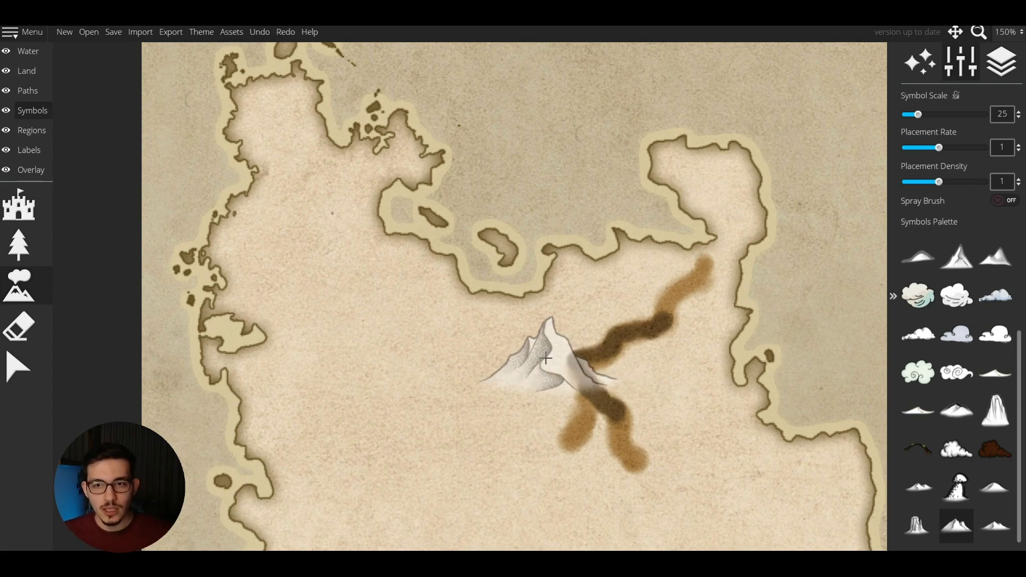
# Try a chain of small mountains along the dark brown ridge at symbol scale 10.
pyautogui.scroll(-5, 545, 359)
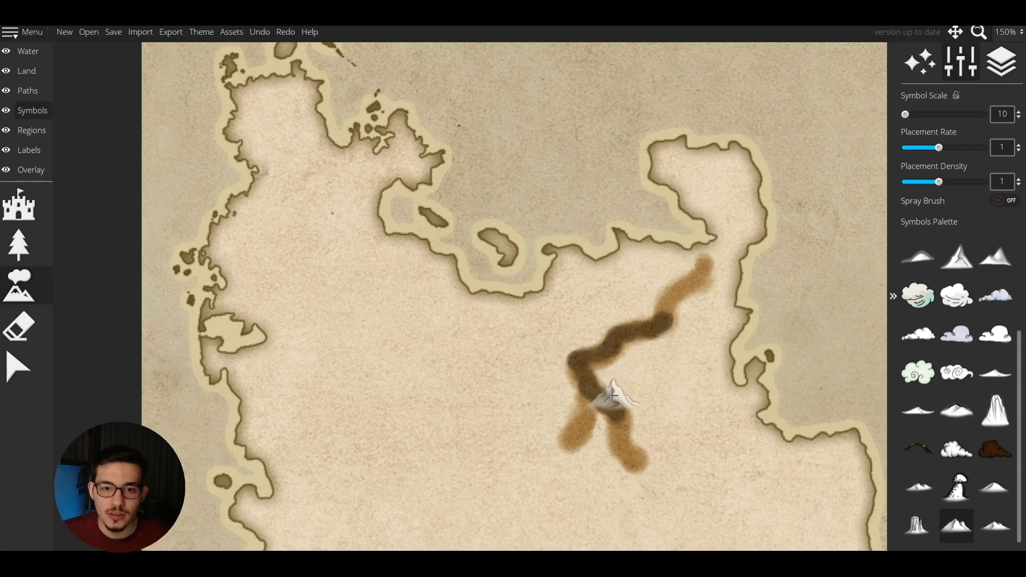
pyautogui.moveTo(613, 396)
pyautogui.mouseDown()
pyautogui.moveTo(591, 390)
pyautogui.moveTo(583, 366)
pyautogui.moveTo(593, 356)
pyautogui.mouseUp()
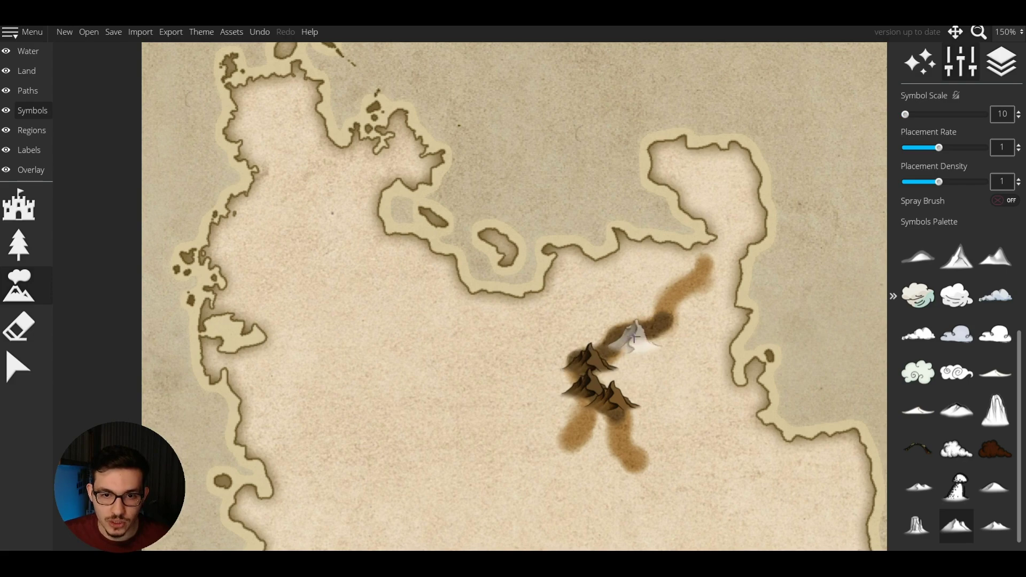
pyautogui.click(622, 344)
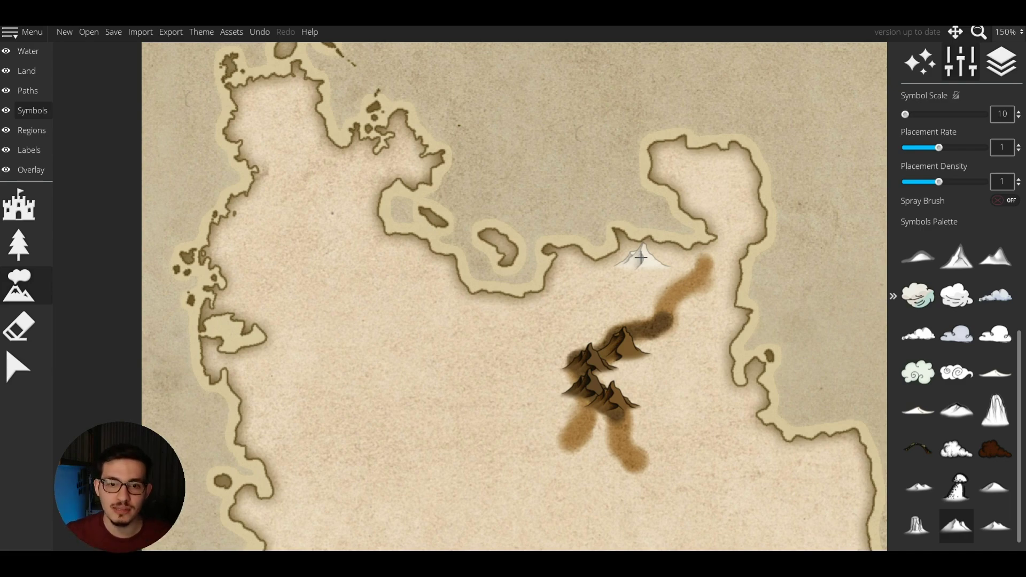
# Try a line of small mountains on the open land west of the ridge, and undo all the scale 10 mountains.
pyautogui.moveTo(435, 371); pyautogui.dragTo(449, 433)
pyautogui.hotkey('ctrl', 'z')
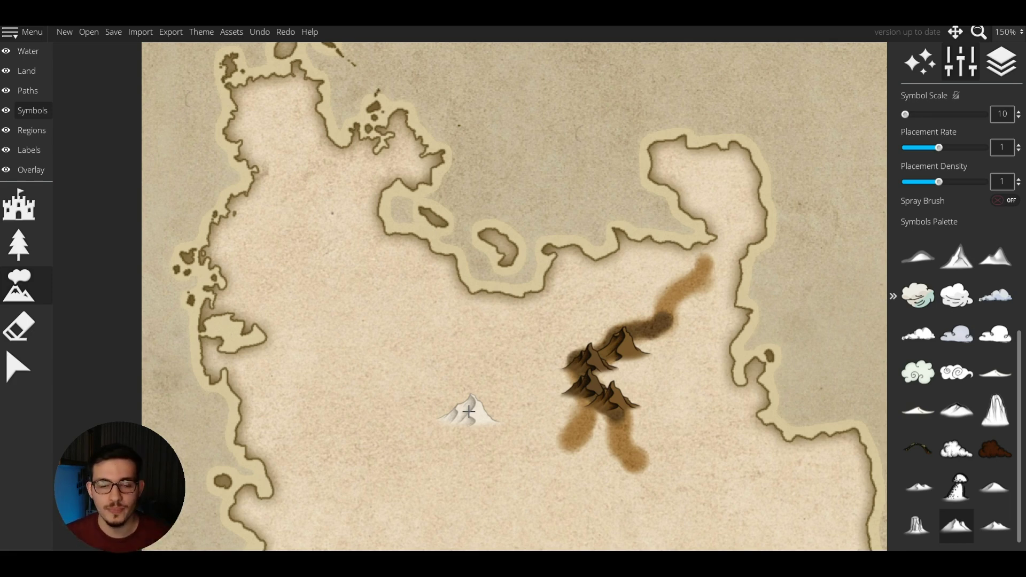
pyautogui.hotkey('ctrl', 'z')
pyautogui.hotkey('ctrl', 'z')
pyautogui.hotkey('ctrl', 'z')
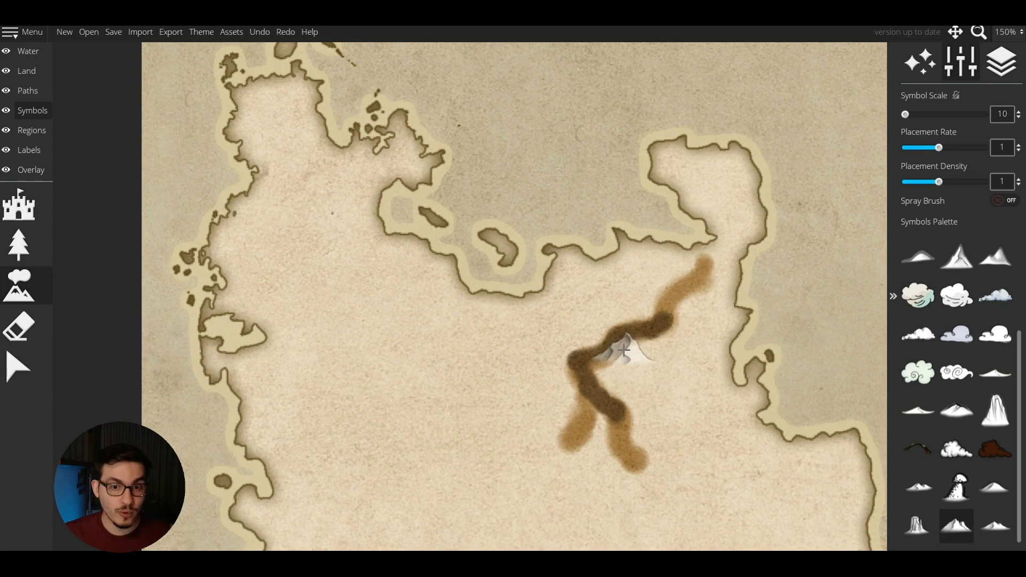
# Place three mountains over the dark ridge at symbol scale 25, one on its southern part and two side by side north of it.
pyautogui.scroll(2, 615, 348)
pyautogui.scroll(1, 615, 347)
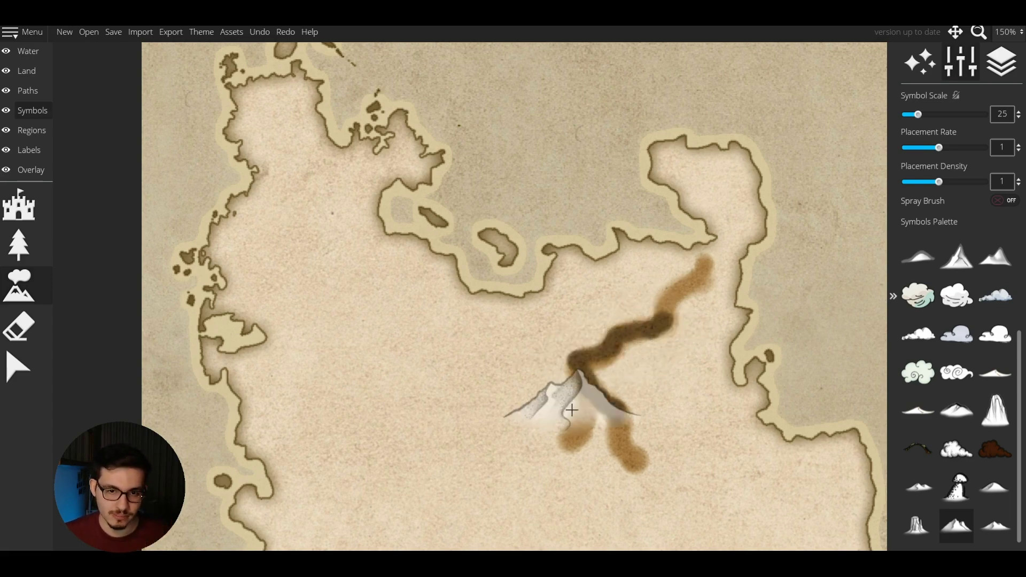
pyautogui.click(609, 389)
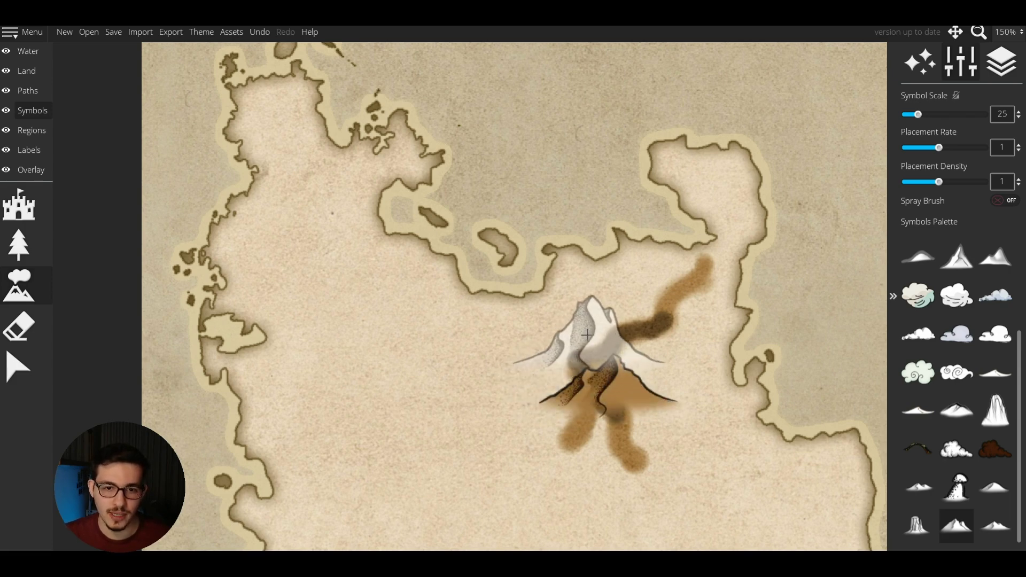
pyautogui.click(590, 335)
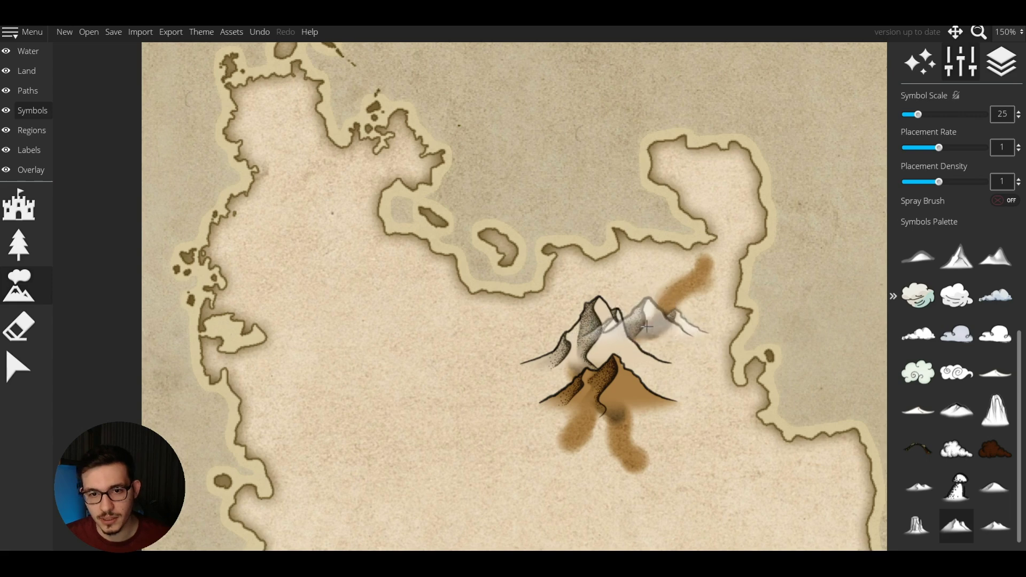
pyautogui.click(627, 327)
# Shift the southern mountain slightly west and nudge the two northern mountains so the three overlap as a cluster.
pyautogui.press('s')
pyautogui.click(676, 364)
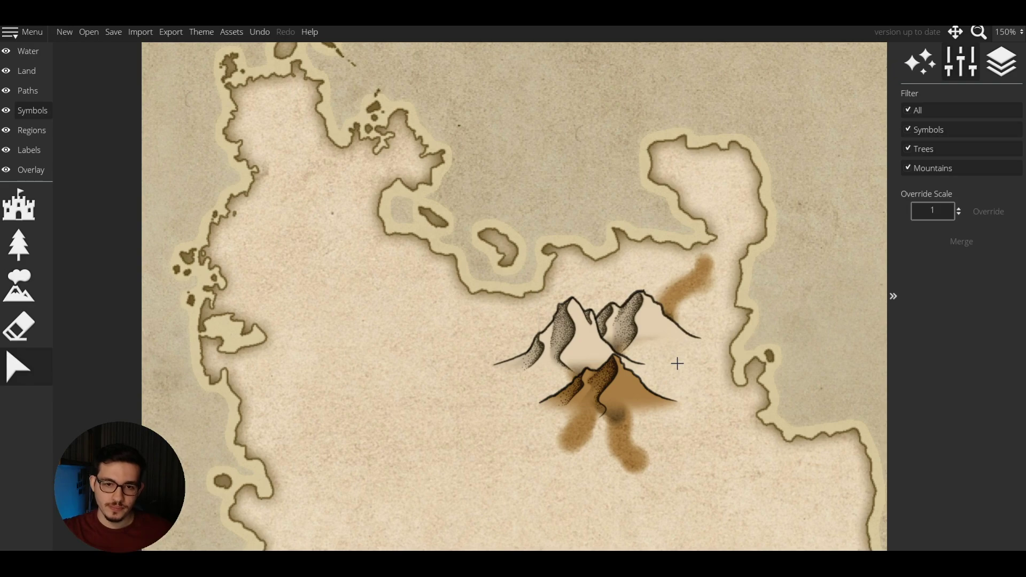
pyautogui.moveTo(609, 392); pyautogui.dragTo(585, 392)
pyautogui.click(666, 348)
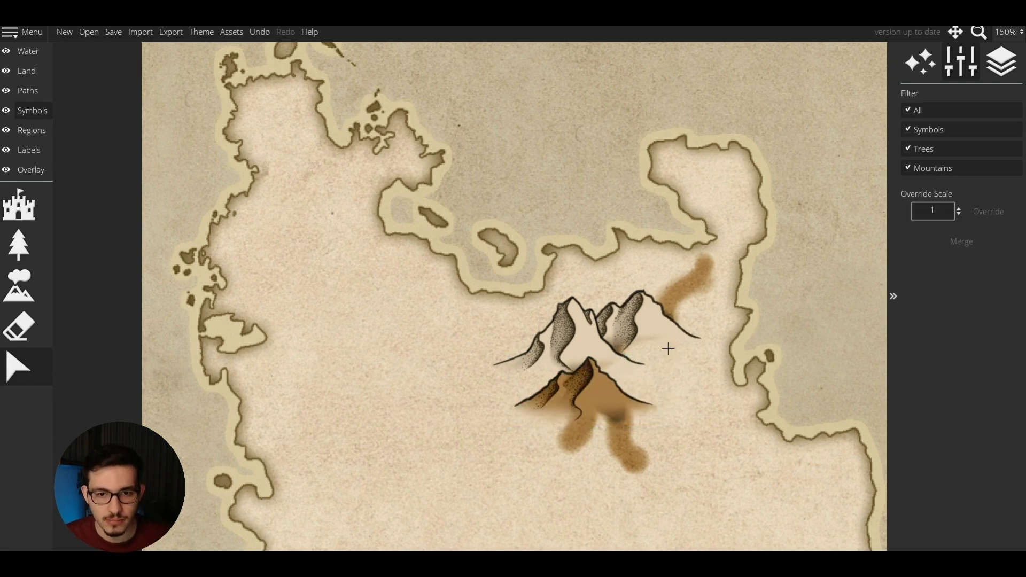
pyautogui.click(657, 326)
pyautogui.click(571, 348)
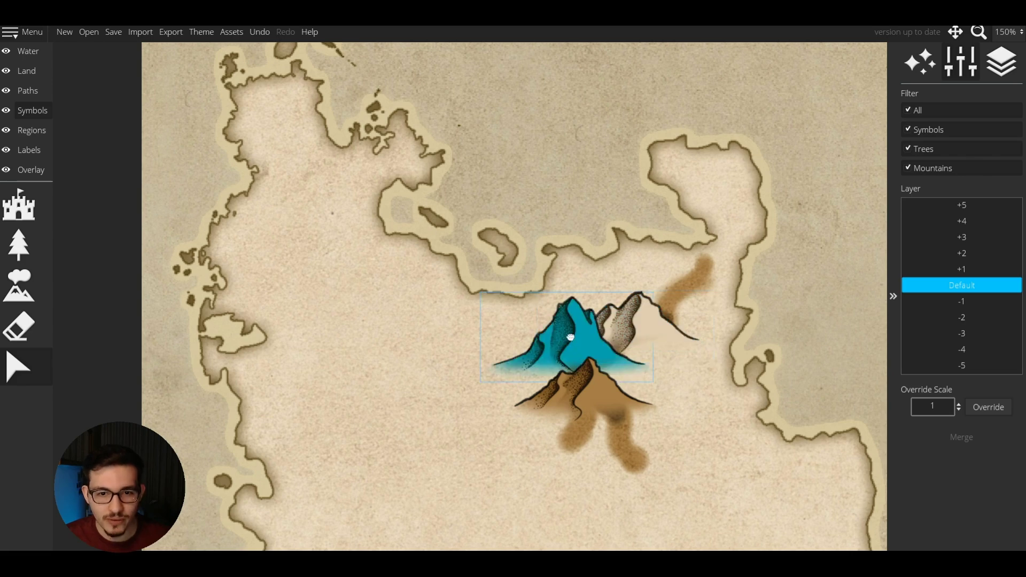
pyautogui.click(645, 330)
pyautogui.click(569, 344)
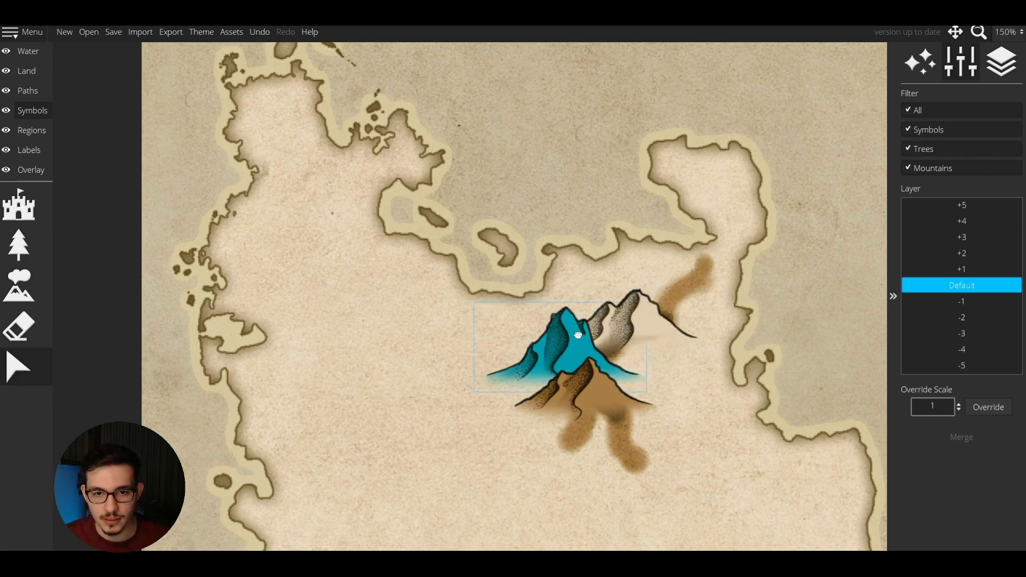
pyautogui.click(672, 348)
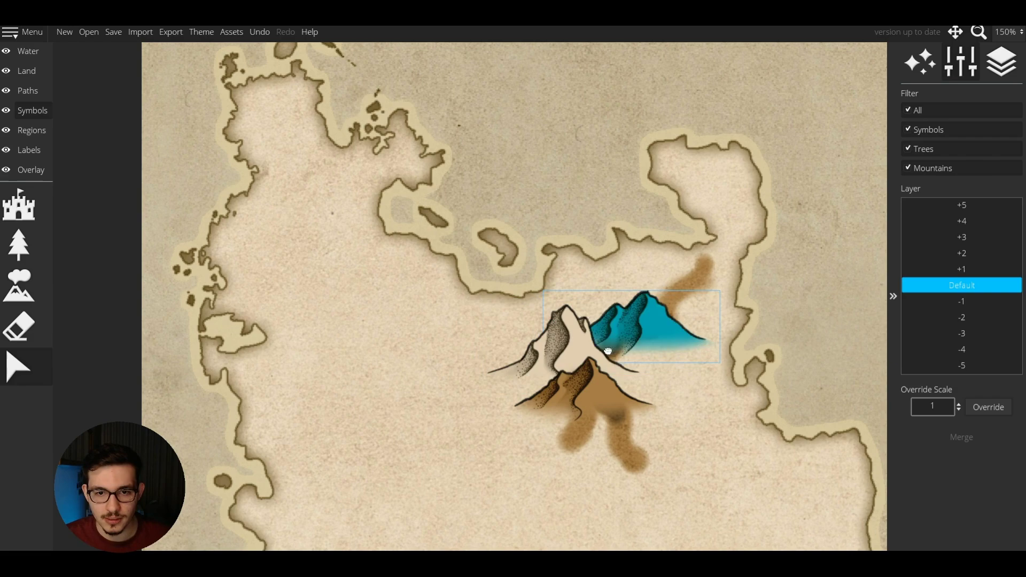
# Nudge the northeastern mountain slightly south and replace the southern front mountain with a new one over the dark ridge.
pyautogui.click(588, 406)
pyautogui.moveTo(588, 406); pyautogui.dragTo(607, 403)
pyautogui.moveTo(648, 344); pyautogui.dragTo(643, 351)
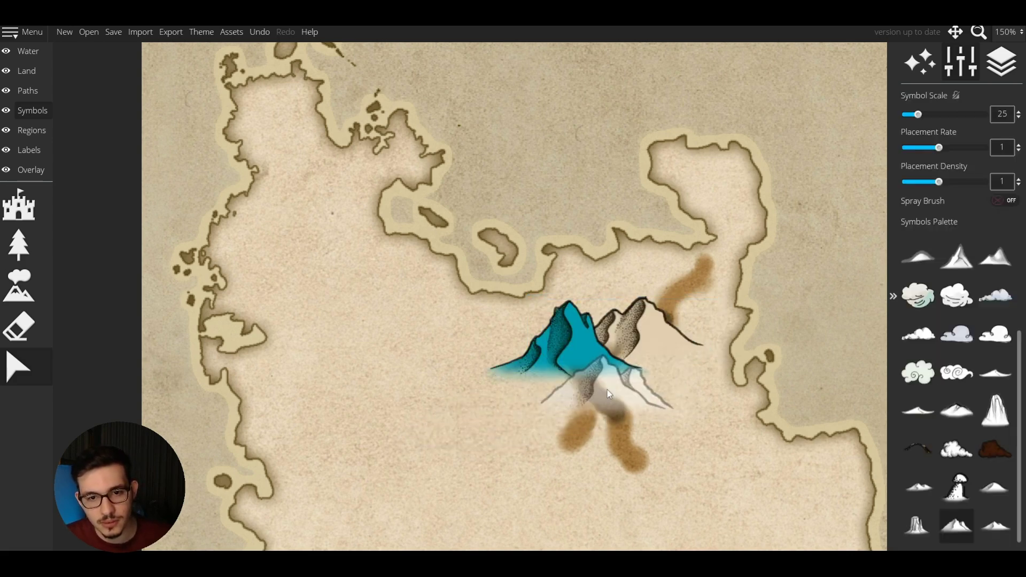
pyautogui.click(588, 390)
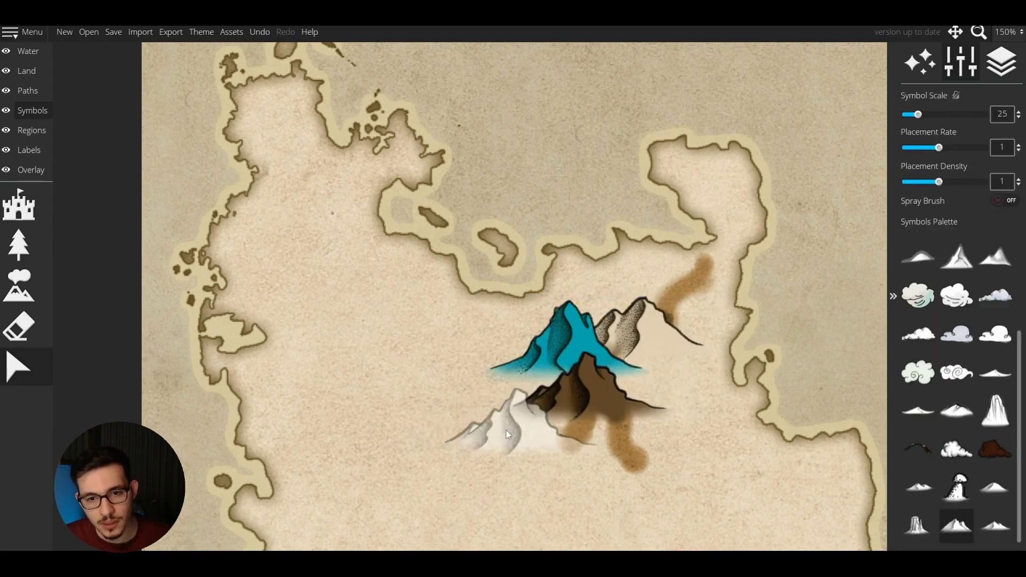
# Shift the two northern mountains slightly east so they sit behind the front mountain.
pyautogui.click(26, 386)
pyautogui.click(504, 396)
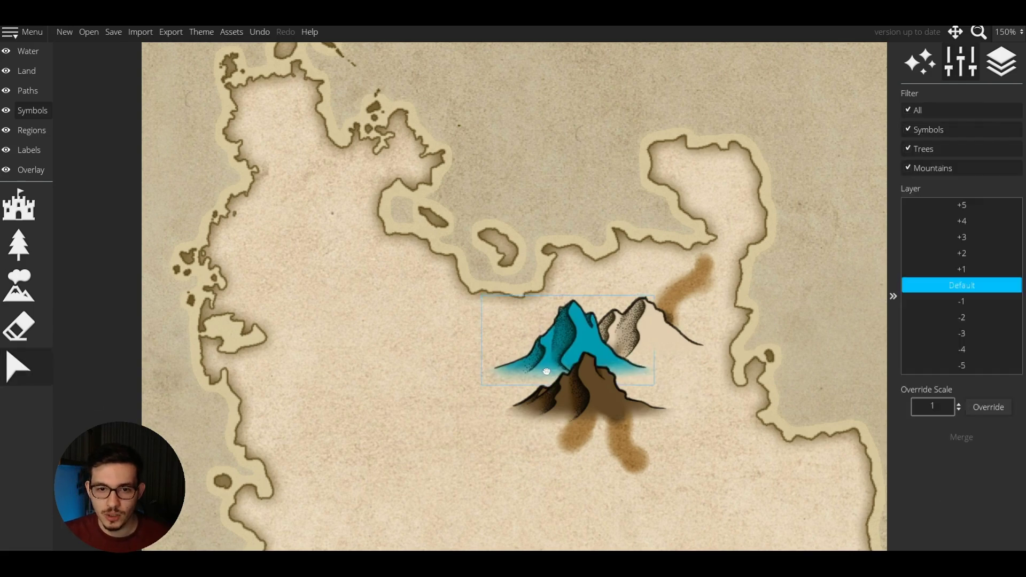
pyautogui.click(635, 350)
pyautogui.moveTo(641, 347); pyautogui.dragTo(639, 349)
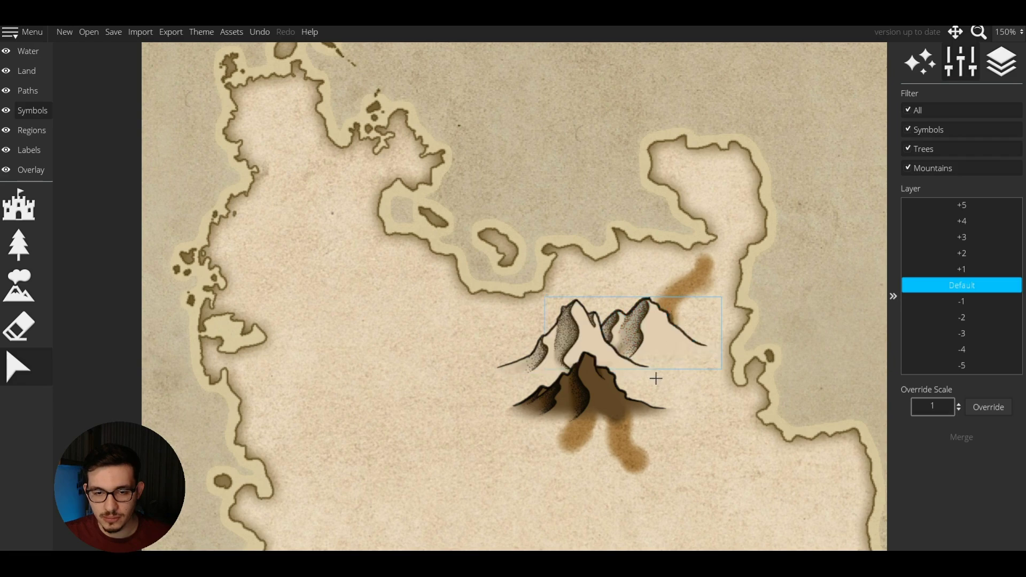
pyautogui.click(691, 426)
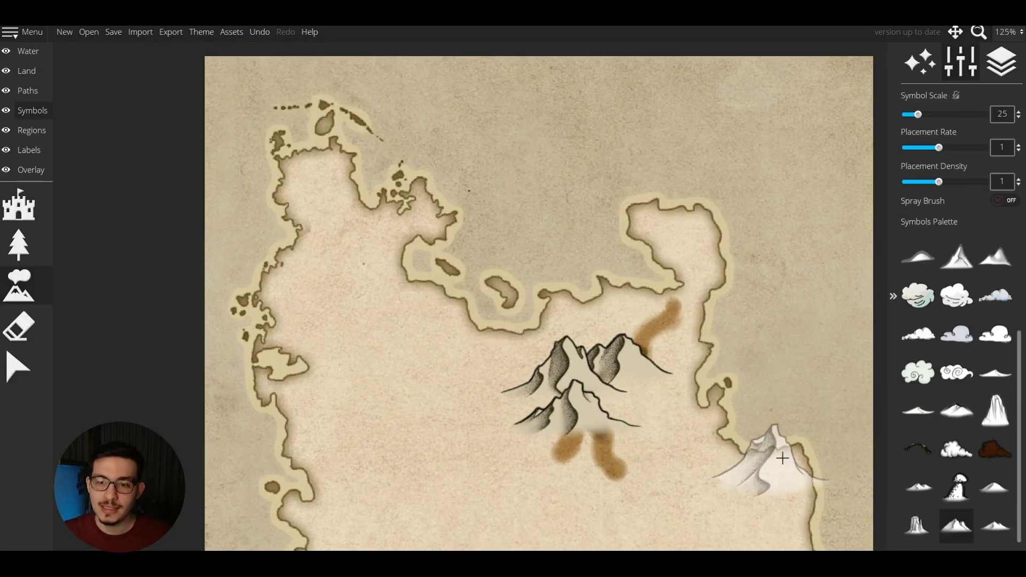
# Place mountains along the ridge's northeastern end with the palette's last mountain symbol at symbol scale 25.
pyautogui.click(997, 527)
pyautogui.scroll(2, 632, 404)
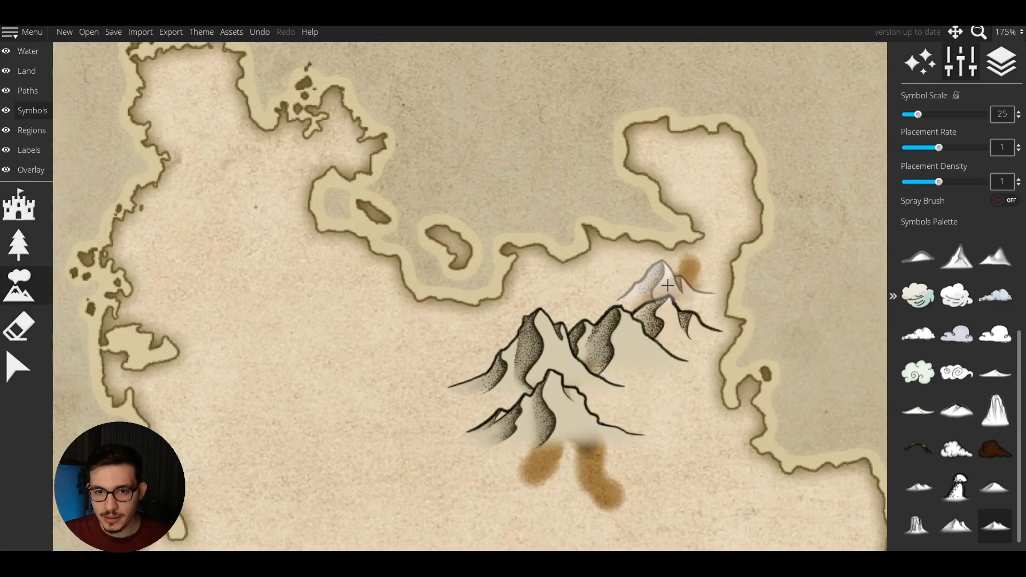
pyautogui.click(665, 286)
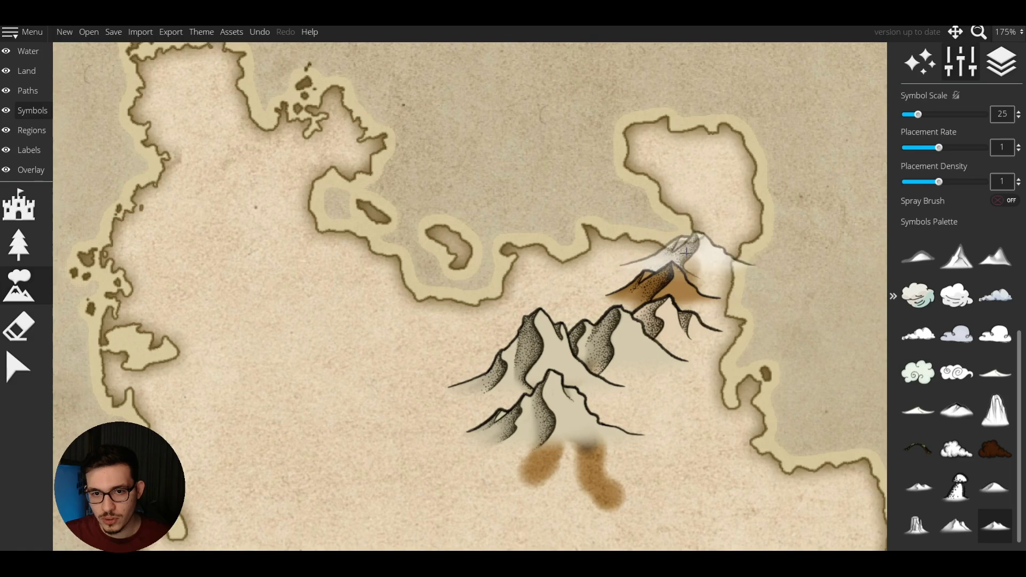
pyautogui.click(678, 255)
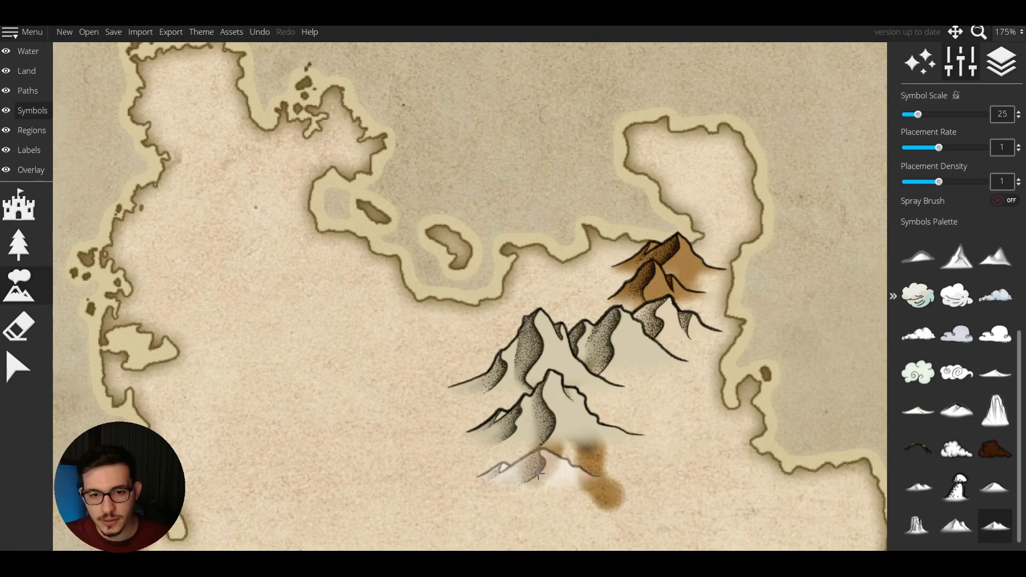
# Place one mountain on the southwestern ridge branch and two on the southeastern branch at symbol scale 25.
pyautogui.click(513, 459)
pyautogui.click(623, 443)
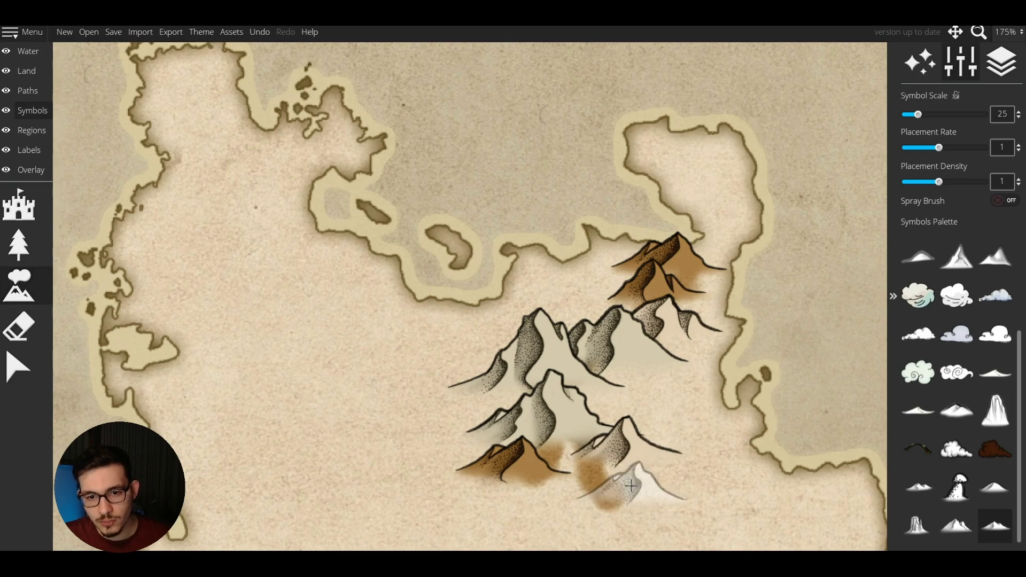
pyautogui.click(629, 482)
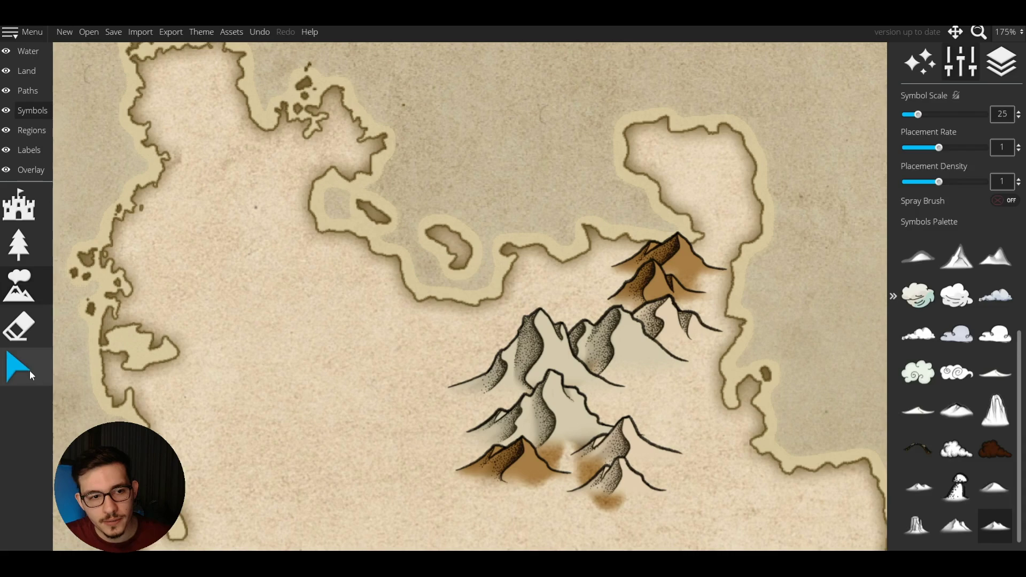
# With the low hill symbol above the palette's last one, place two hills on the southwestern branch at scale 20 and one at the northeastern end at 25.
pyautogui.scroll(-1, 132, 245)
pyautogui.click(982, 475)
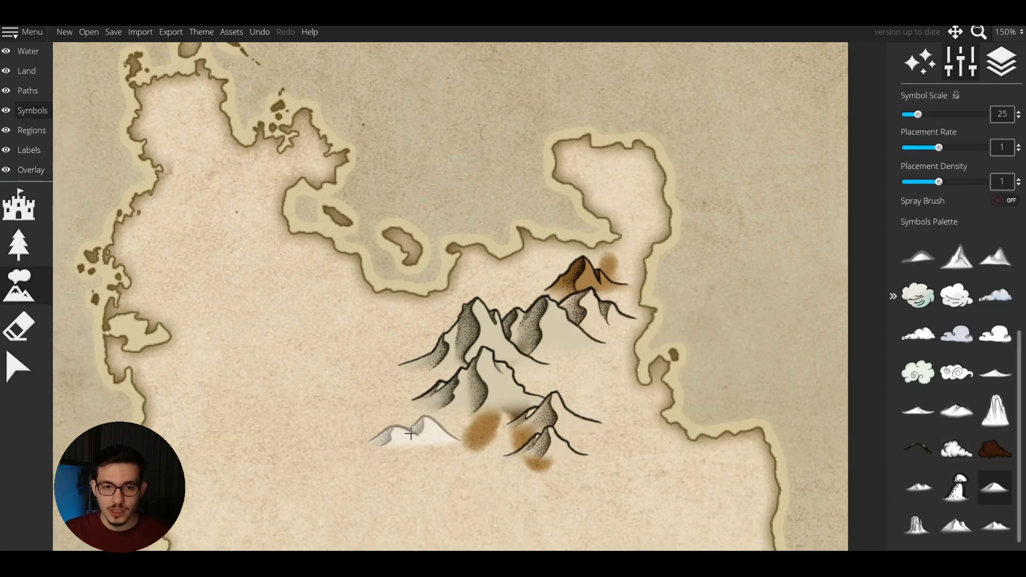
pyautogui.keyDown('ctrl'); pyautogui.scroll(-1, 428, 434); pyautogui.keyUp('ctrl')
pyautogui.scroll(2, 452, 436)
pyautogui.click(454, 420)
pyautogui.click(457, 444)
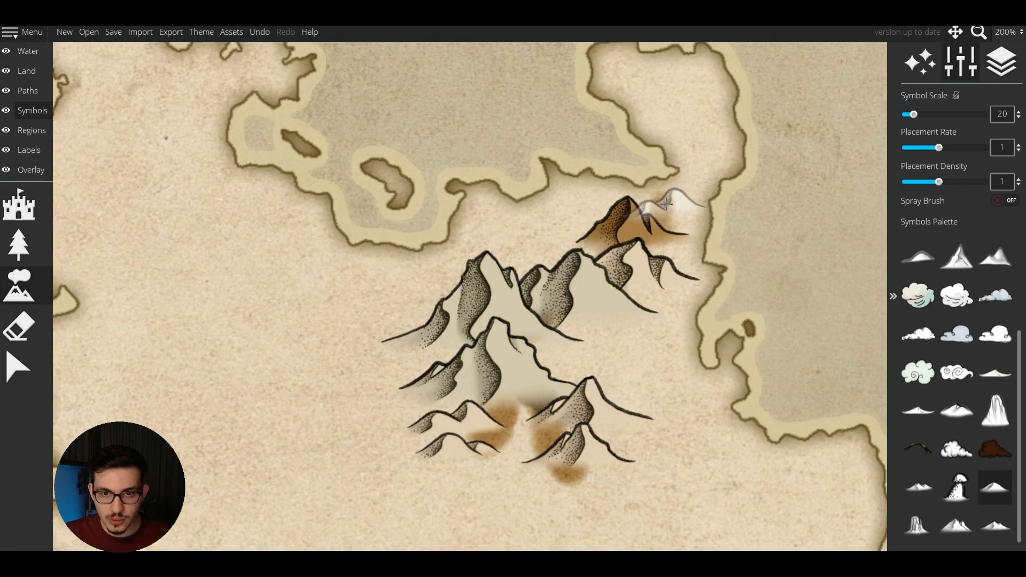
pyautogui.keyDown('ctrl'); pyautogui.scroll(1, 668, 203); pyautogui.keyUp('ctrl')
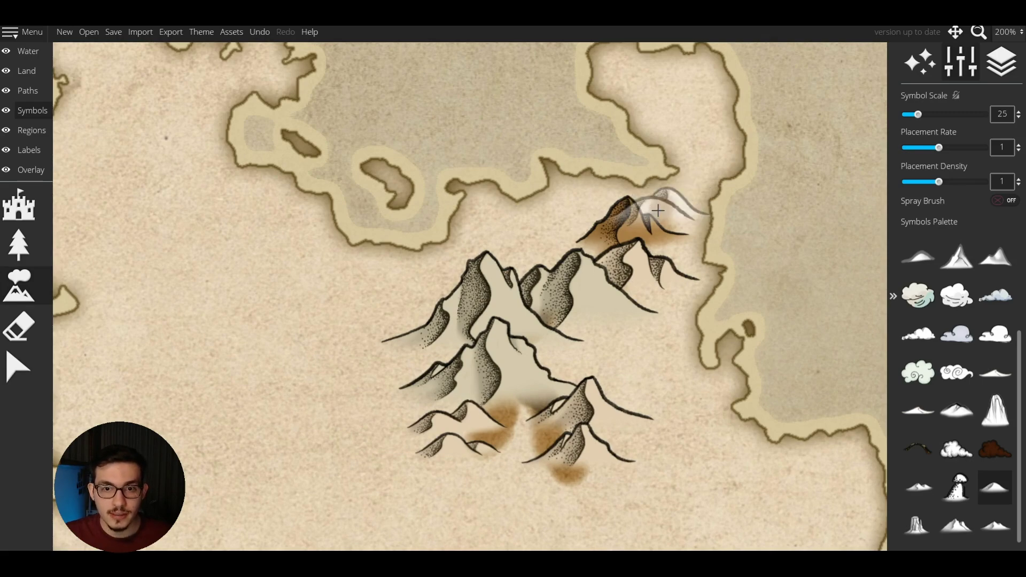
pyautogui.click(667, 200)
# Place a low hill at symbol scale 20 west of the range and move it beside the southeastern mountains.
pyautogui.keyDown('ctrl'); pyautogui.scroll(-1, 394, 316); pyautogui.keyUp('ctrl')
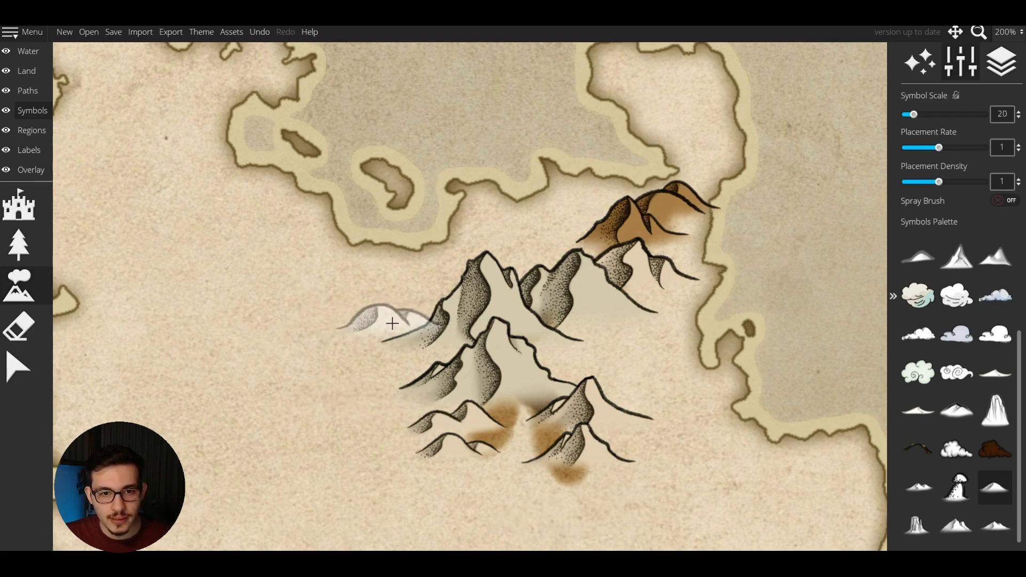
pyautogui.click(392, 316)
pyautogui.click(19, 368)
pyautogui.moveTo(387, 318); pyautogui.dragTo(645, 415)
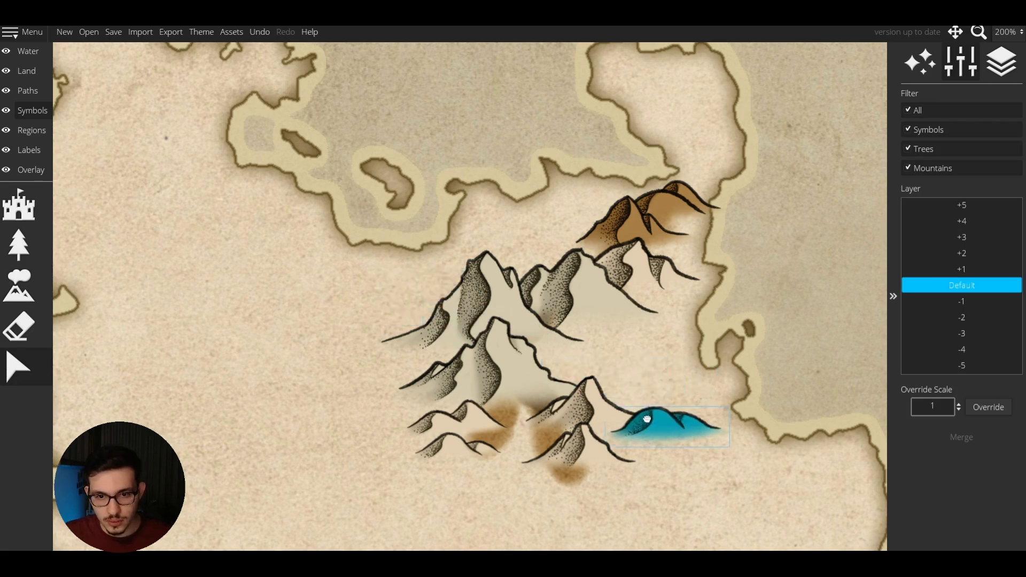
pyautogui.click(675, 474)
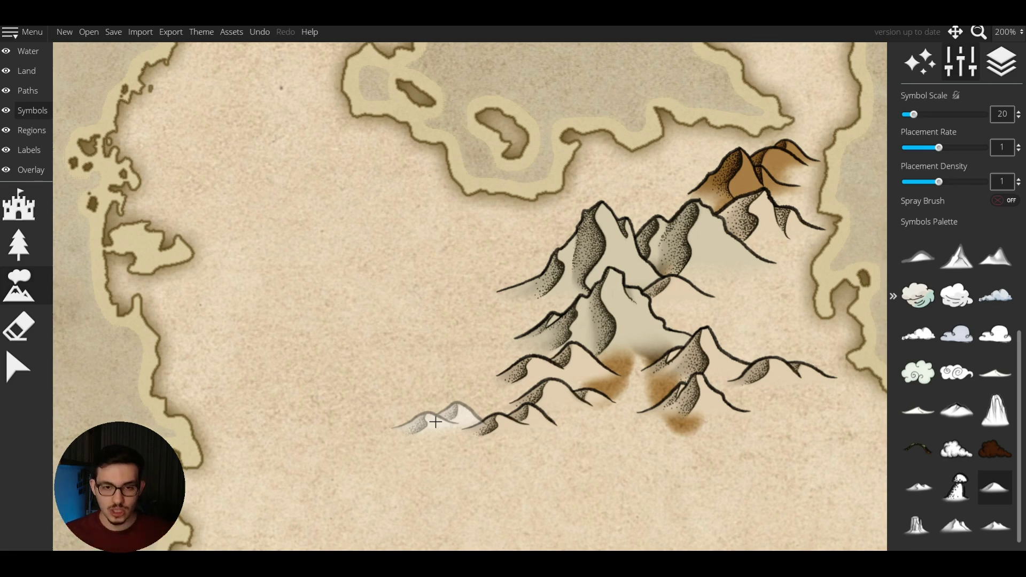
# Add another low hill and position it on the west side of the brown northeastern mountains.
pyautogui.moveTo(460, 291); pyautogui.dragTo(392, 349)
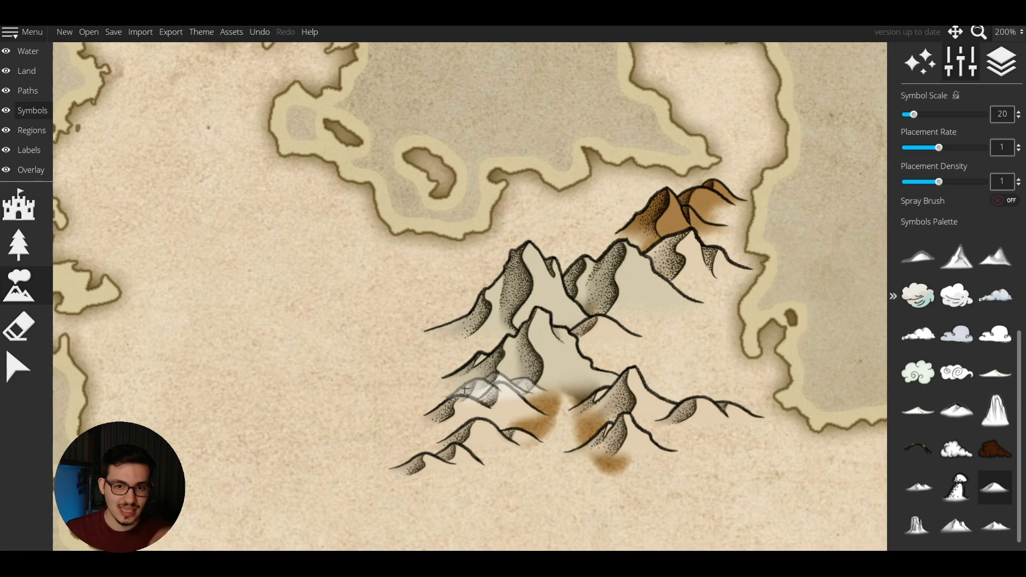
pyautogui.click(31, 378)
pyautogui.click(727, 417)
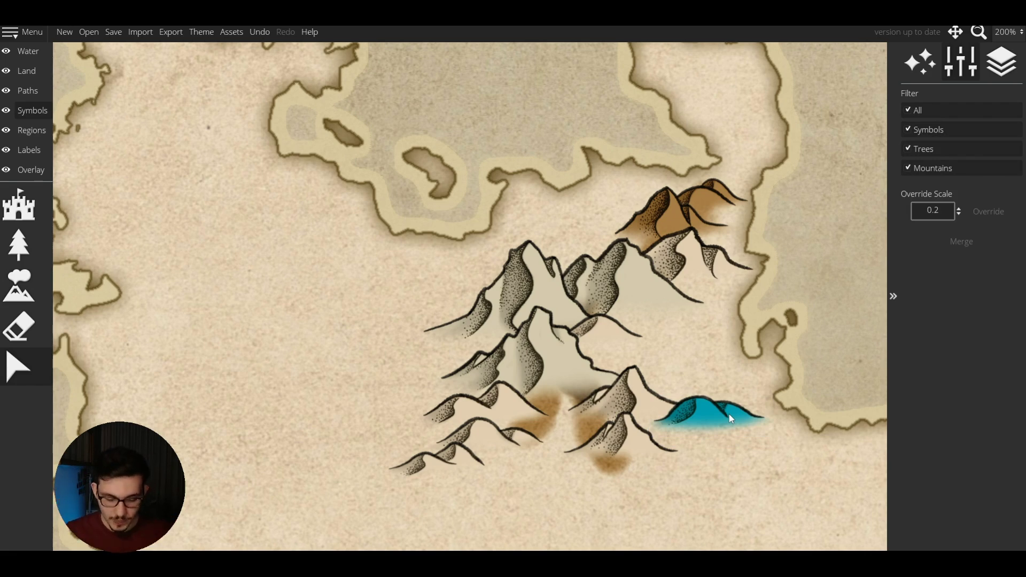
pyautogui.press('m')
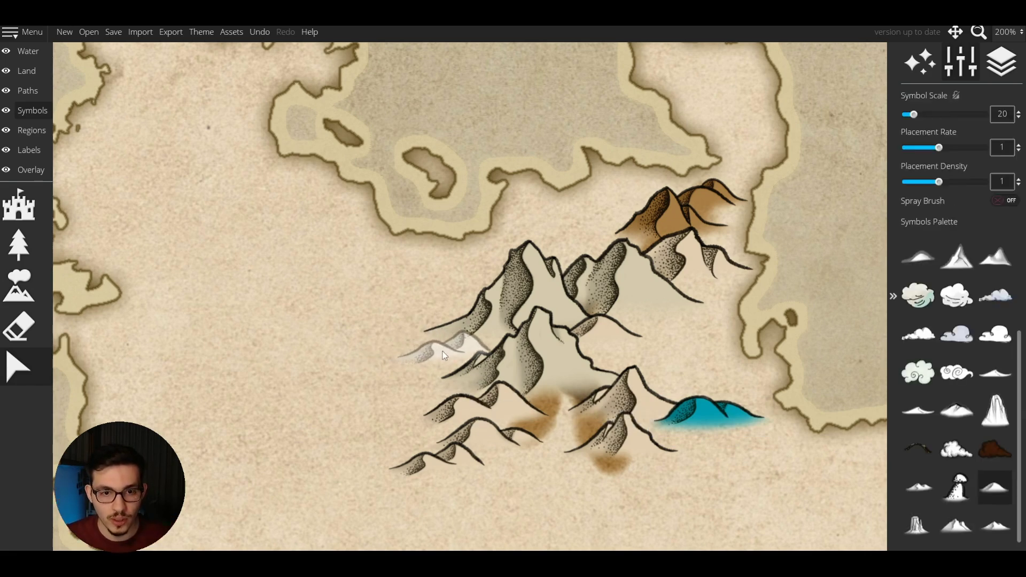
pyautogui.hotkey('ctrl', 'v')
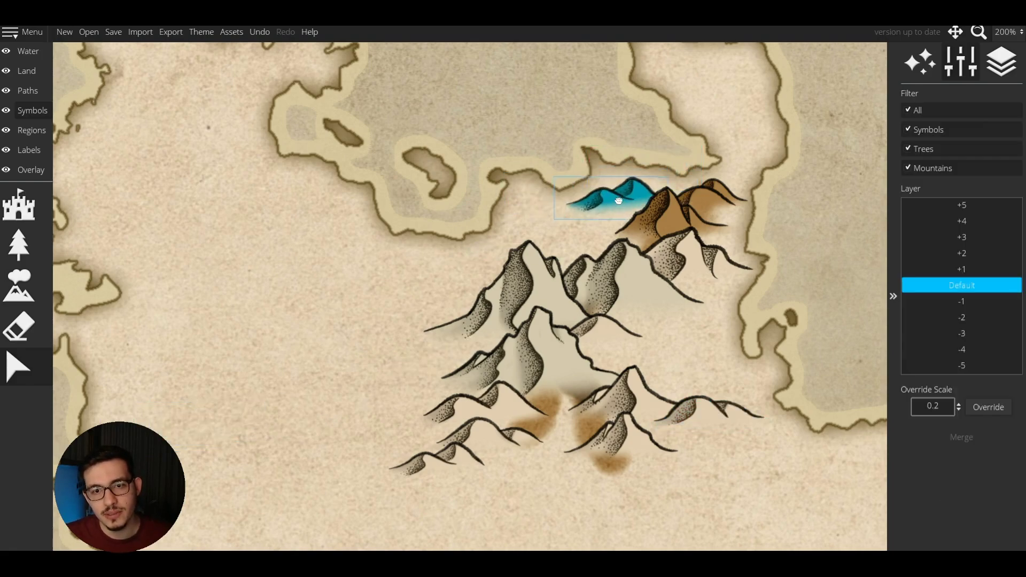
# Replace the hill west of the brown northeastern mountains with the same low hill symbol at symbol scale 20.
pyautogui.click(633, 190)
pyautogui.scroll(-2, 533, 238)
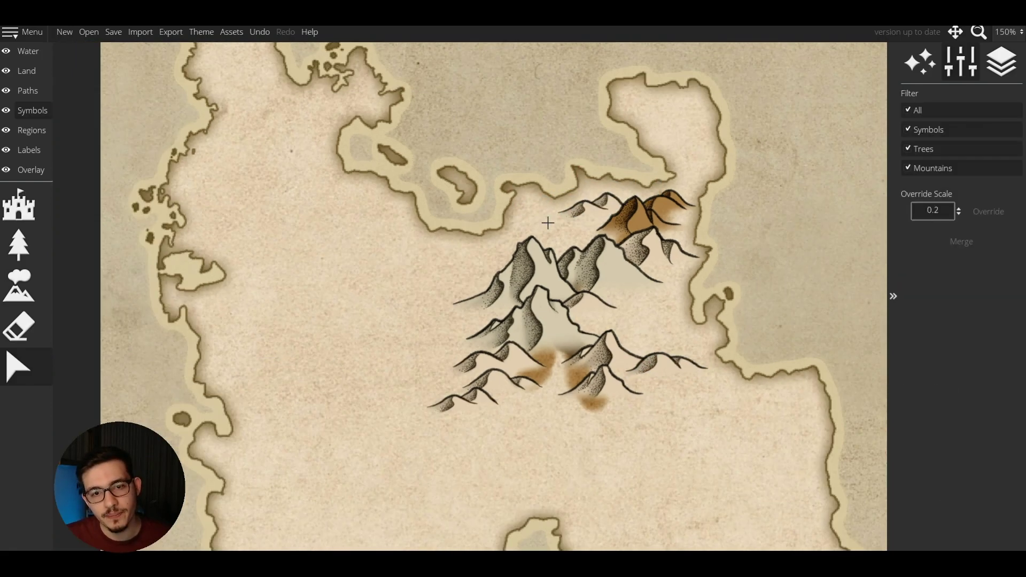
pyautogui.hotkey('ctrl', 'v')
pyautogui.press('m')
pyautogui.scroll(3, 562, 271)
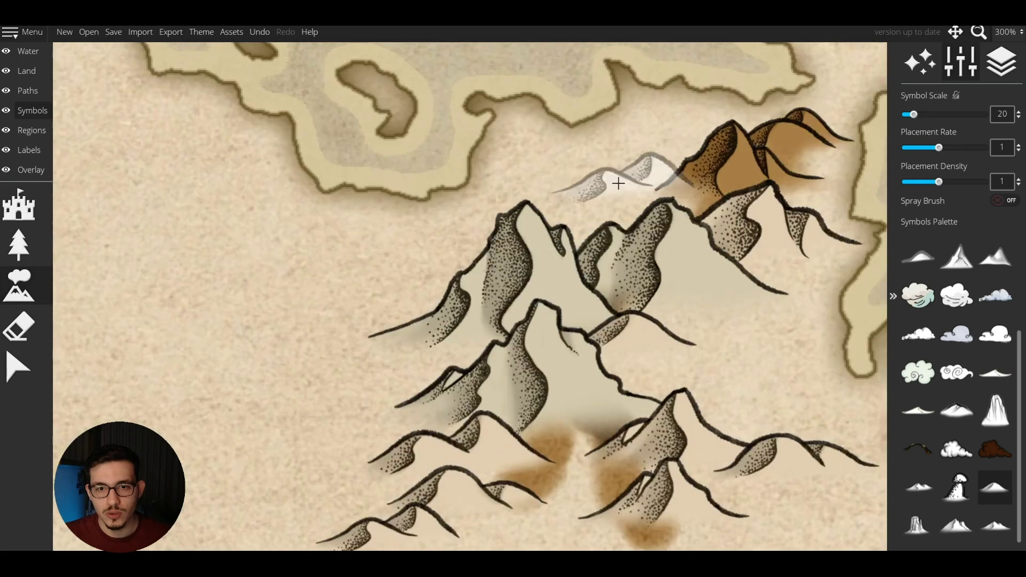
pyautogui.click(656, 155)
# Clear the brown and beige paint by filling the land with the colour-removing swatch, filtering on Ground and on All.
pyautogui.scroll(-5, 377, 240)
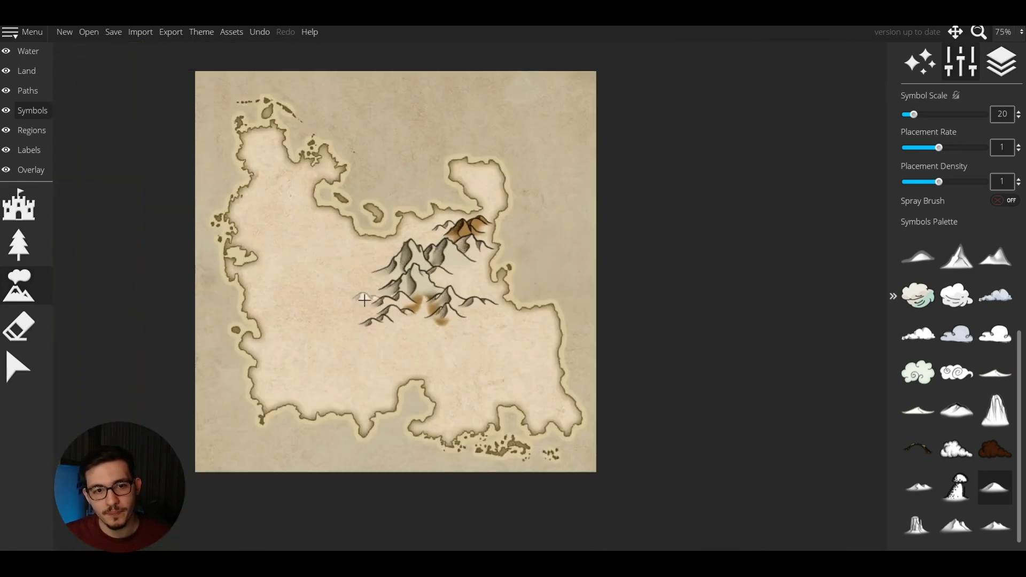
pyautogui.scroll(3, 377, 241)
pyautogui.click(19, 368)
pyautogui.click(26, 70)
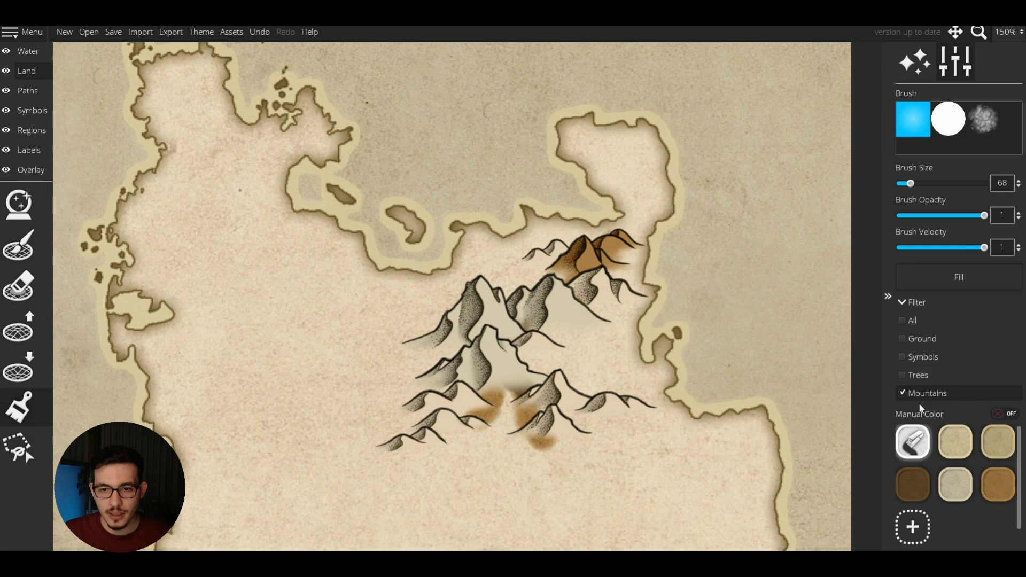
pyautogui.click(931, 393)
pyautogui.click(924, 339)
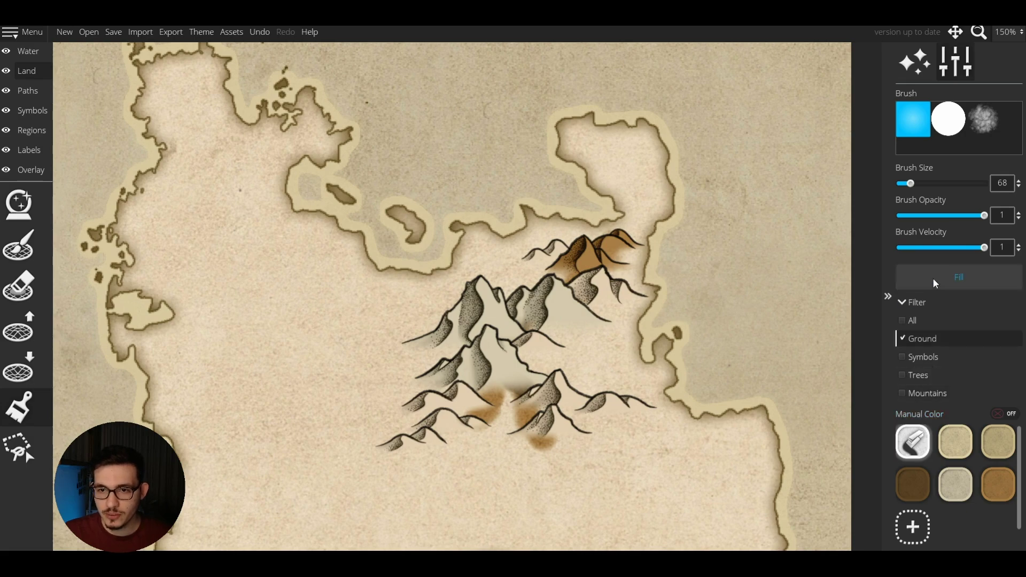
pyautogui.click(935, 278)
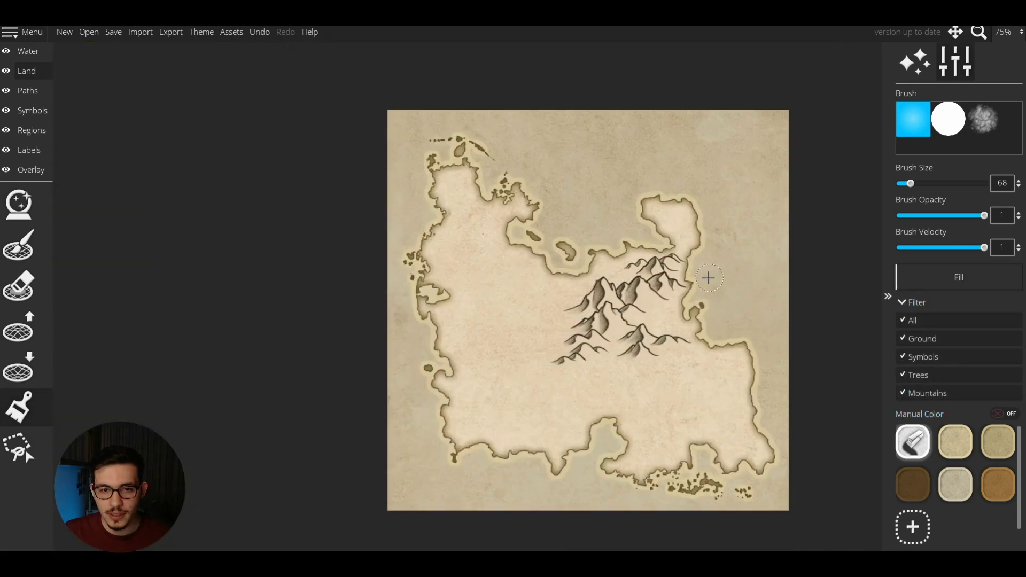
pyautogui.click(32, 110)
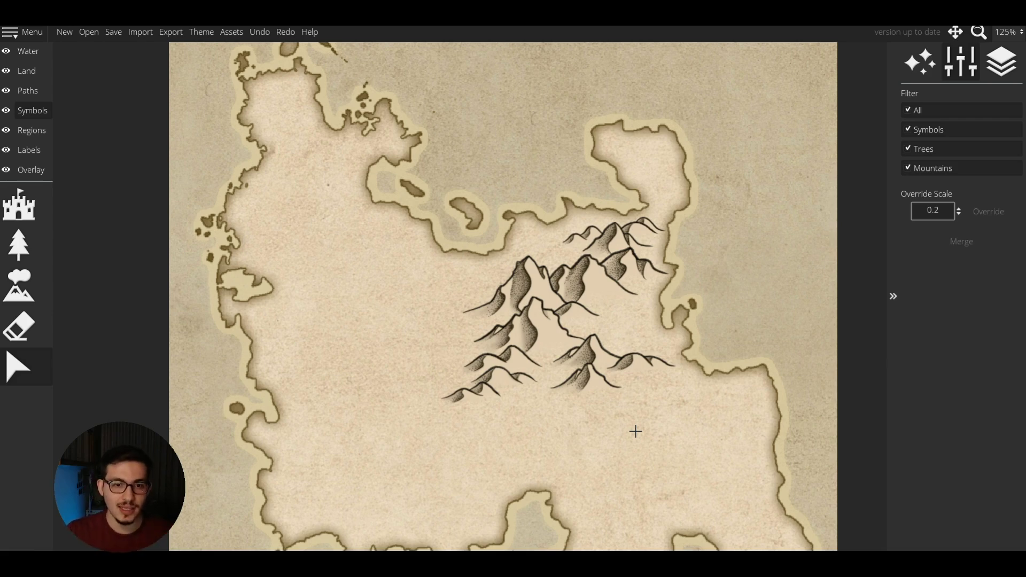
pyautogui.scroll(-3, 636, 431)
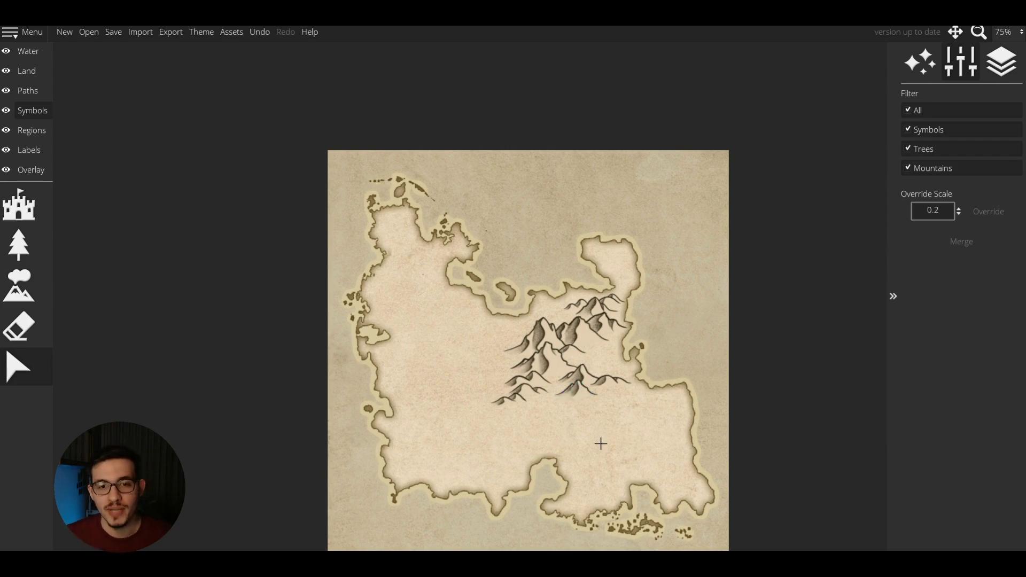
pyautogui.scroll(3, 598, 440)
pyautogui.click(488, 372)
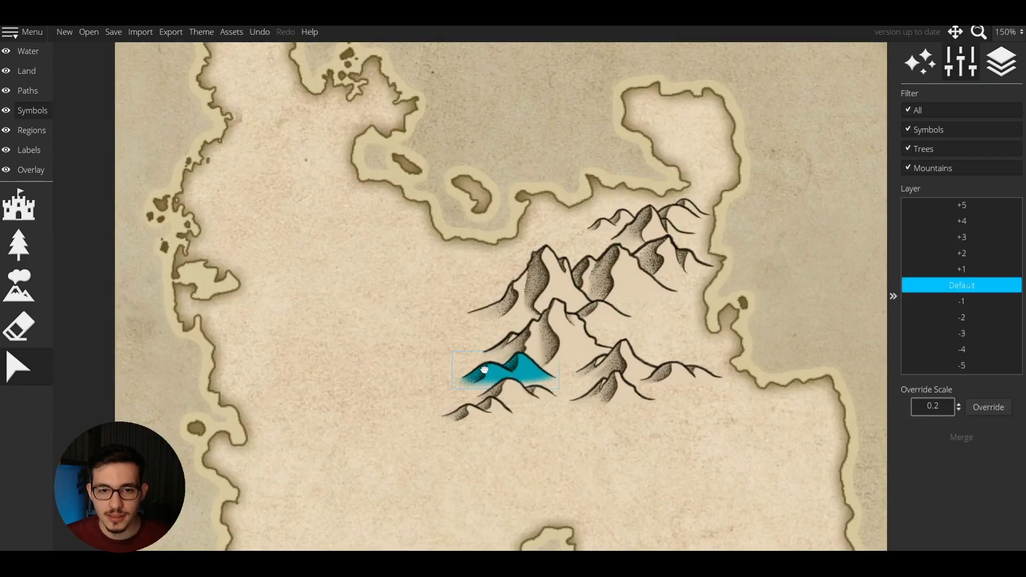
pyautogui.click(542, 456)
pyautogui.scroll(-2, 542, 456)
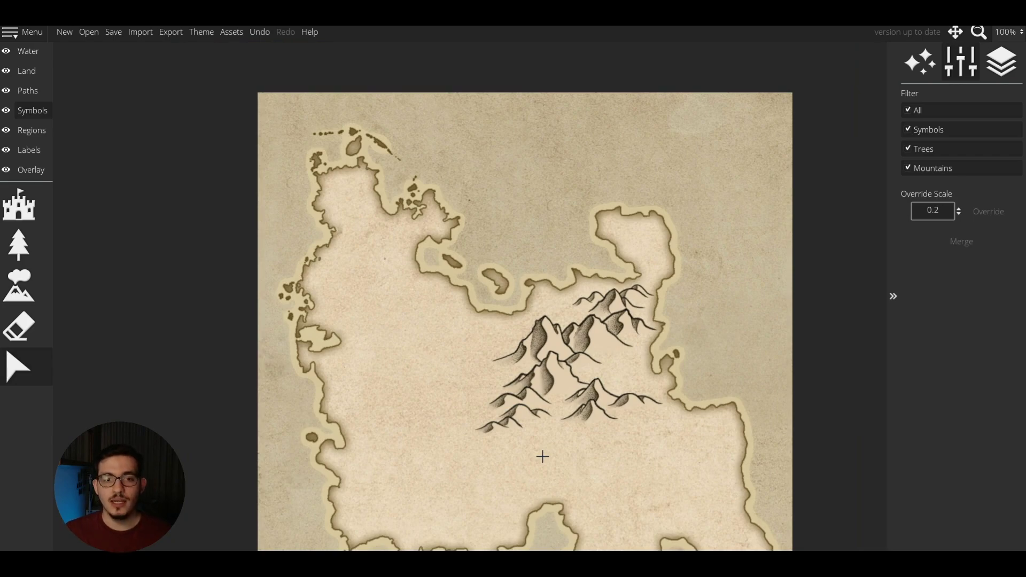
pyautogui.moveTo(543, 460); pyautogui.dragTo(541, 449)
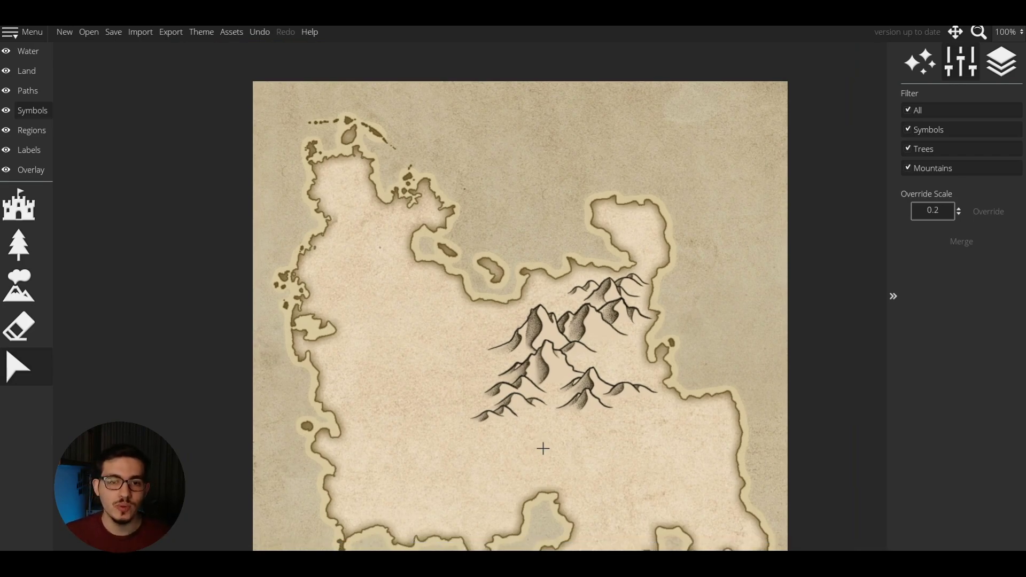